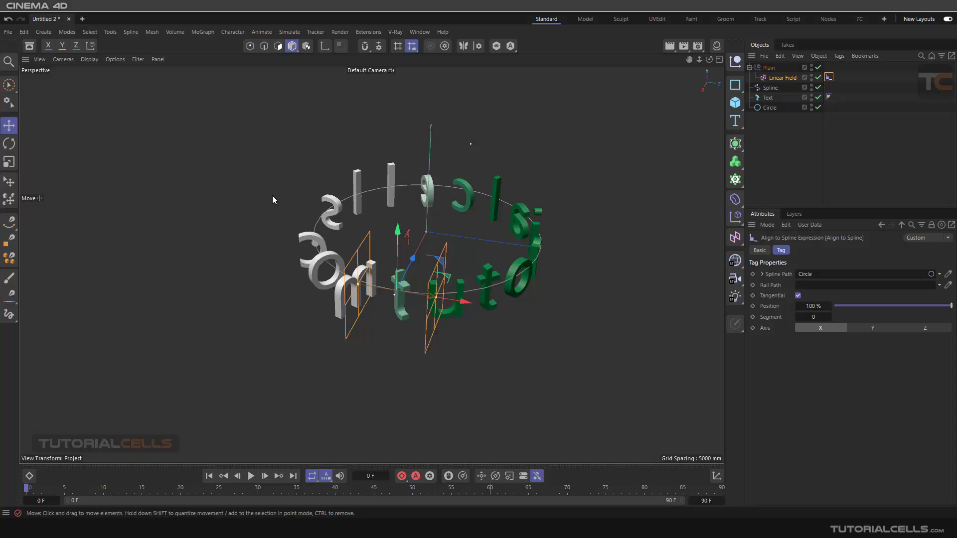
Sweep the Linear Field's Align to Spline position back and forth around the circle, ending at 62%
left_click_drag(409, 246, 411, 261, "alt")
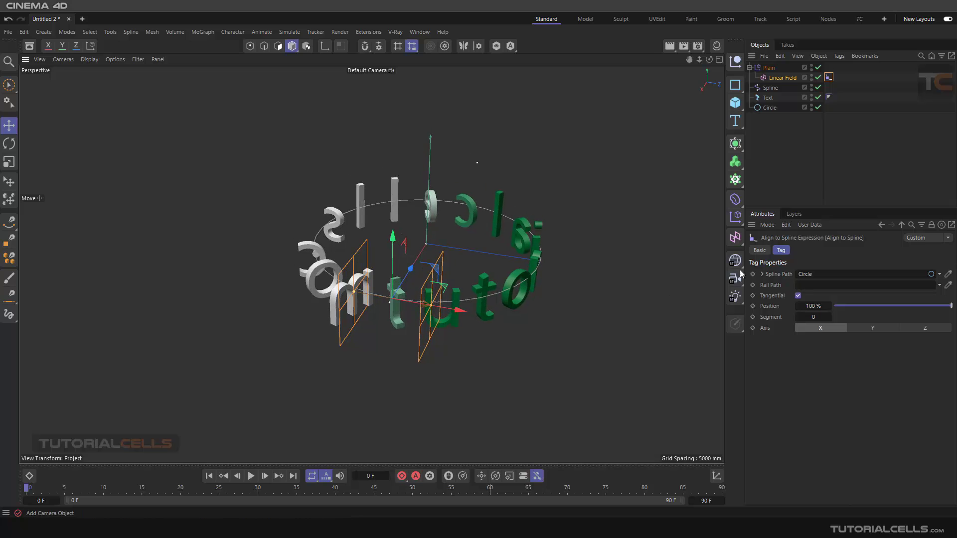
left_click_drag(941, 306, 912, 306)
left_click(768, 97)
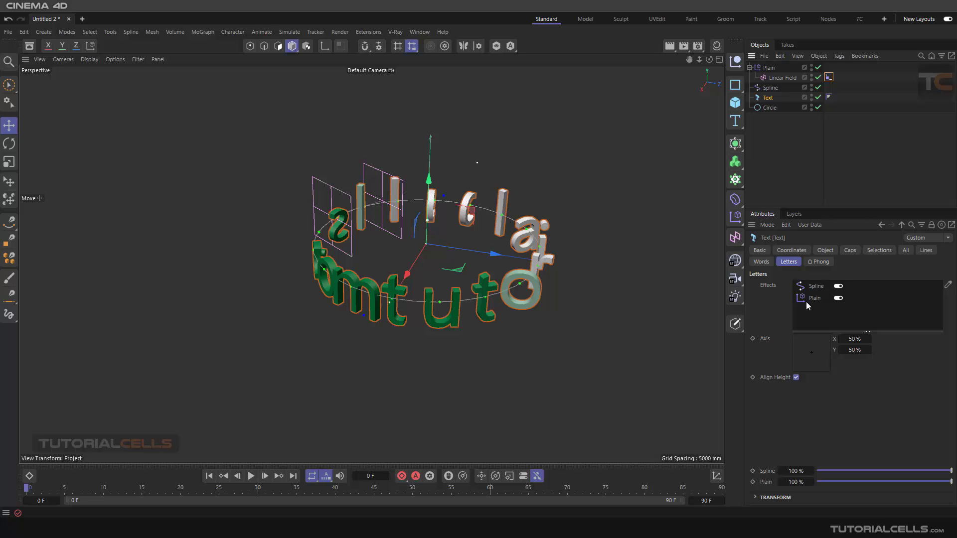
left_click_drag(376, 297, 355, 300, "alt")
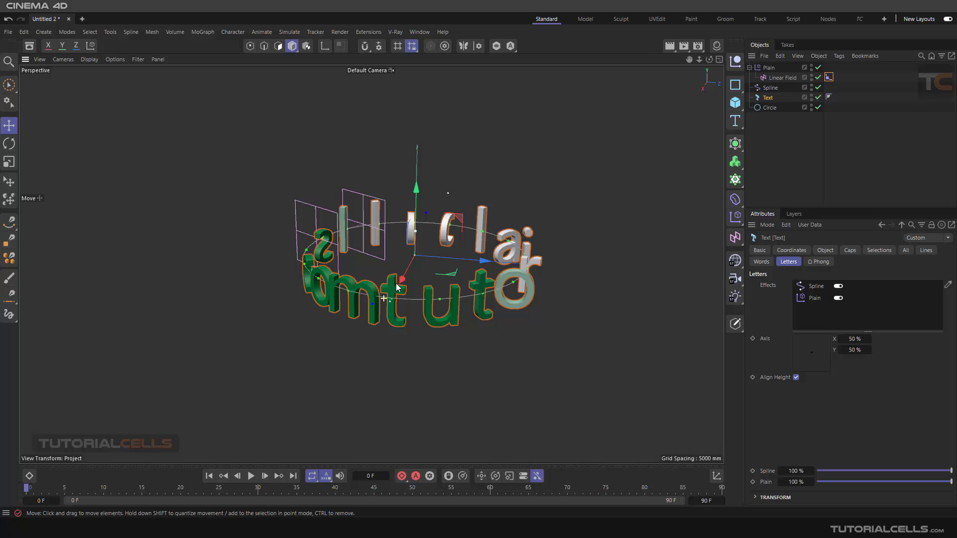
left_click(828, 77)
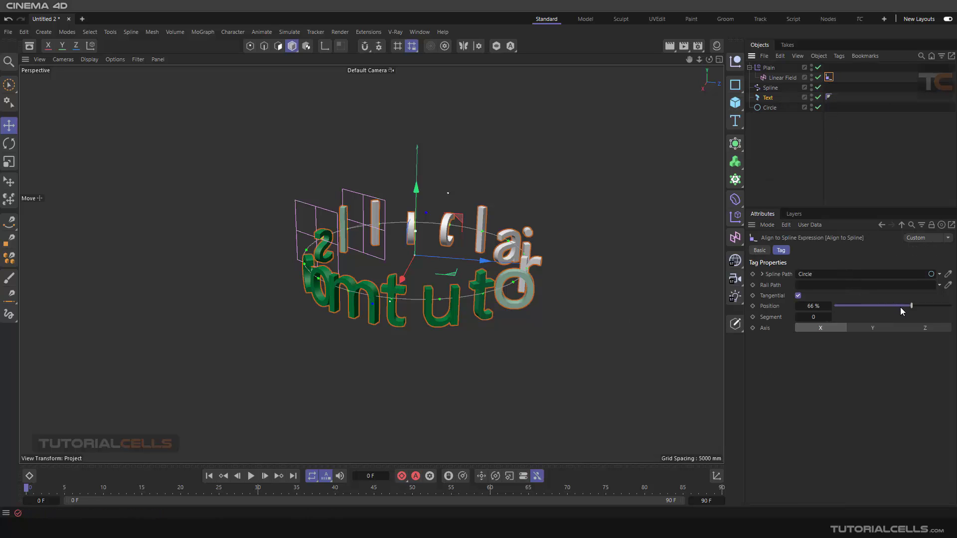
mouse_move(900, 307)
left_mouse_down()
mouse_move(824, 297)
mouse_move(953, 309)
mouse_move(842, 302)
mouse_move(910, 306)
left_mouse_up()
left_click_drag(369, 235, 398, 244, "alt")
mouse_move(910, 309)
left_mouse_down()
mouse_move(953, 307)
mouse_move(830, 292)
mouse_move(931, 299)
mouse_move(907, 299)
left_mouse_up()
left_click_drag(440, 282, 436, 312, "alt")
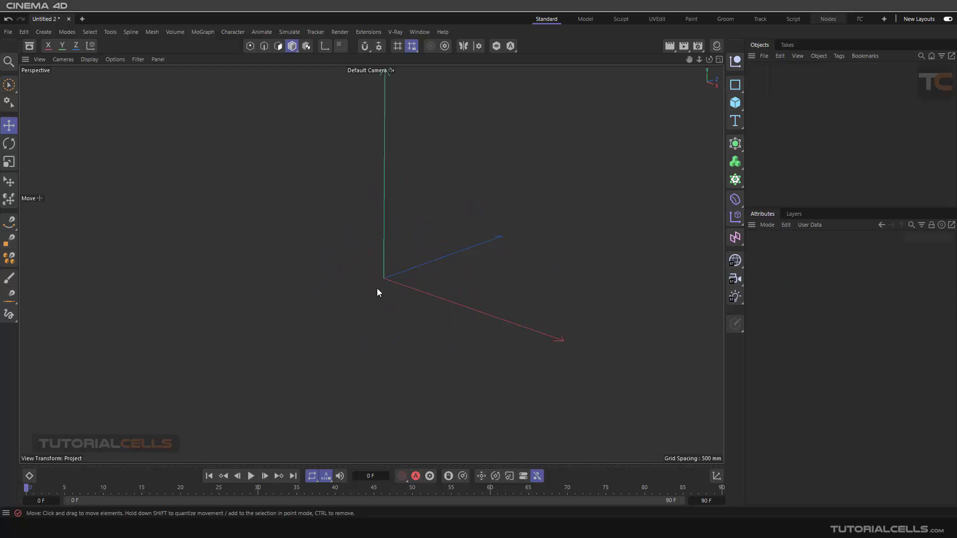
Add a Circle spline to the new empty scene
left_click_drag(377, 292, 389, 301, "alt")
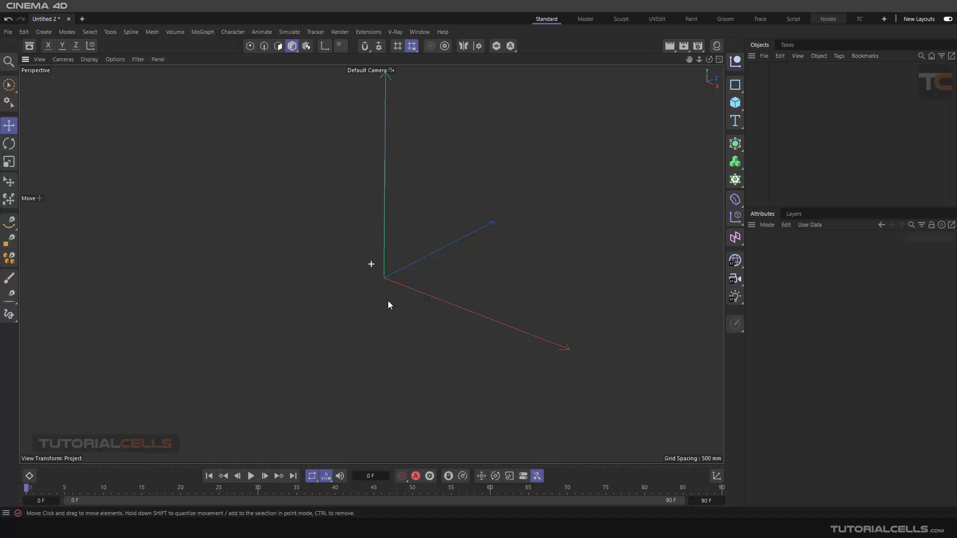
left_click(731, 90)
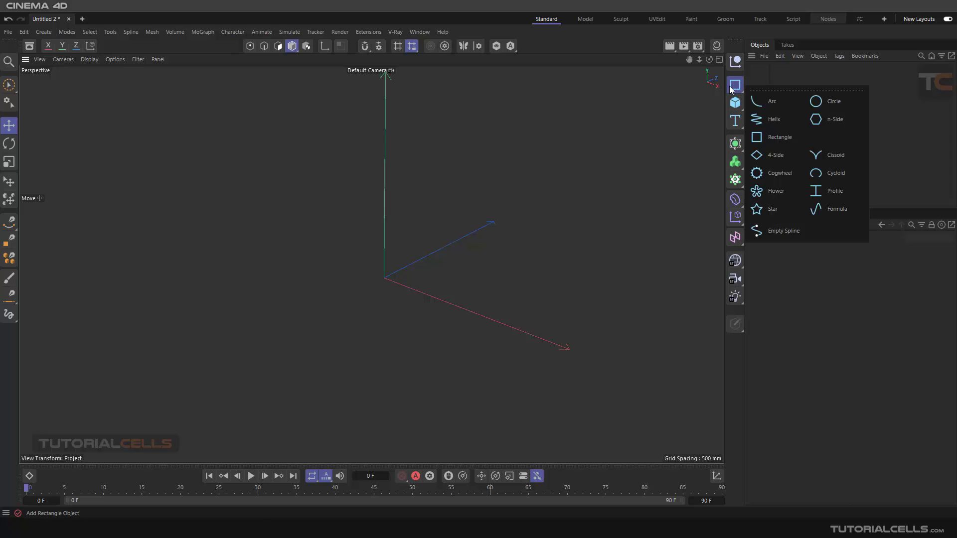
left_click(833, 102)
scroll(370, 267, "down", 2)
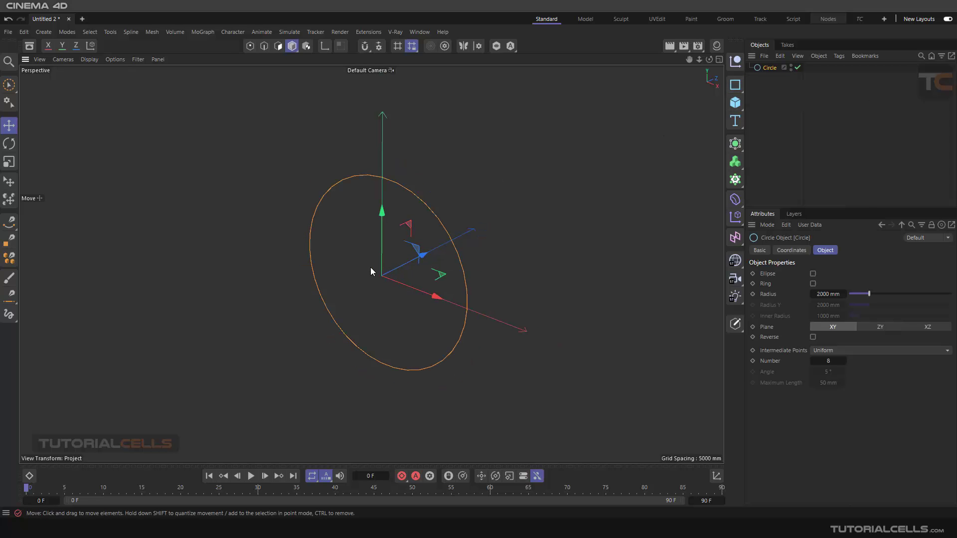
Lay the circle flat in the XZ plane and set its radius to 4900 mm
left_click(871, 328)
left_click(915, 329)
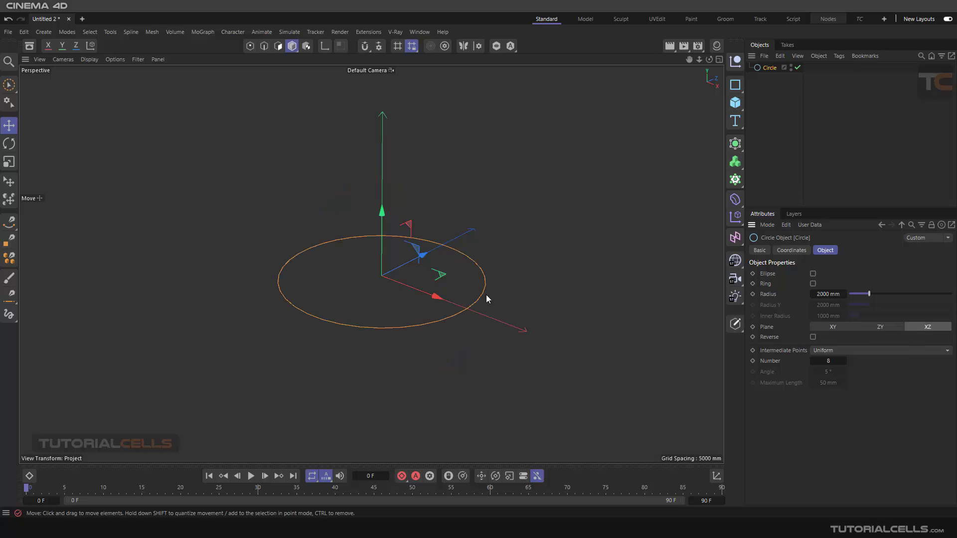
left_click_drag(485, 295, 453, 295, "alt")
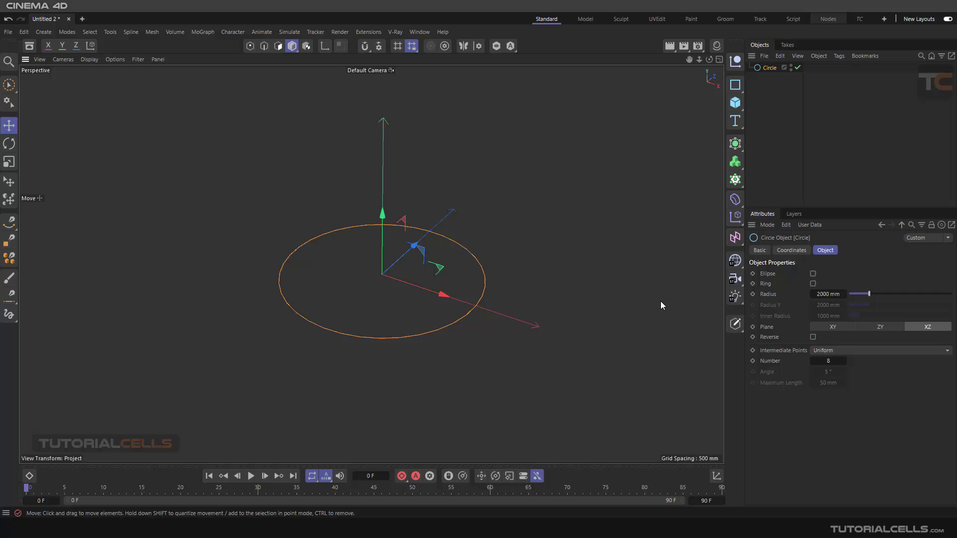
left_click_drag(861, 291, 898, 294)
scroll(455, 297, "down", 5)
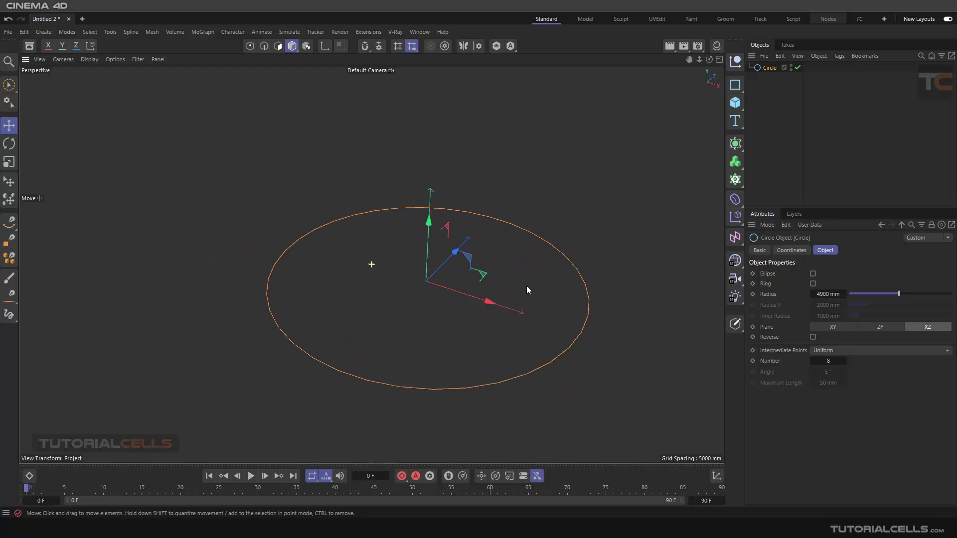
Add a 3D Text object and set its text to 'tutorialcells.com'
left_click(735, 121)
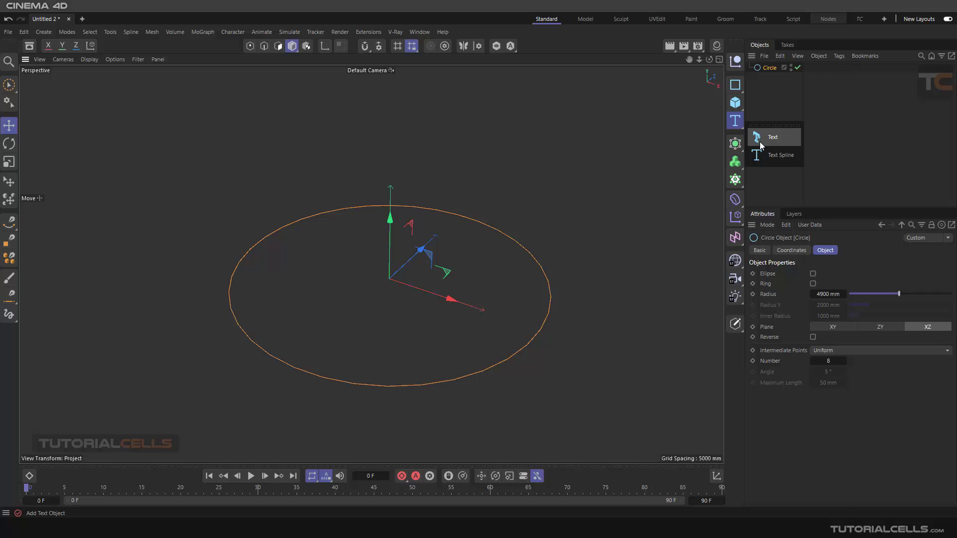
left_click(759, 142)
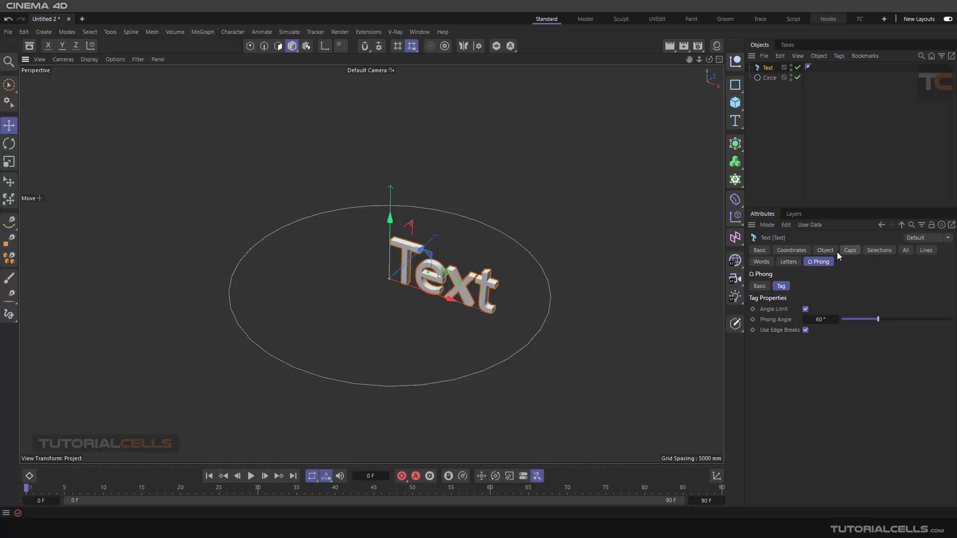
left_click(761, 262)
left_click(788, 262)
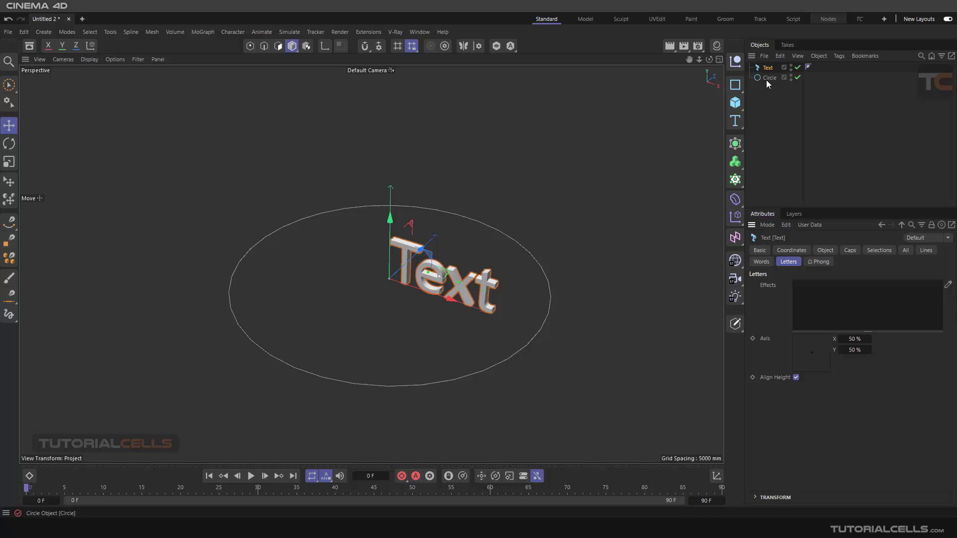
left_click(828, 250)
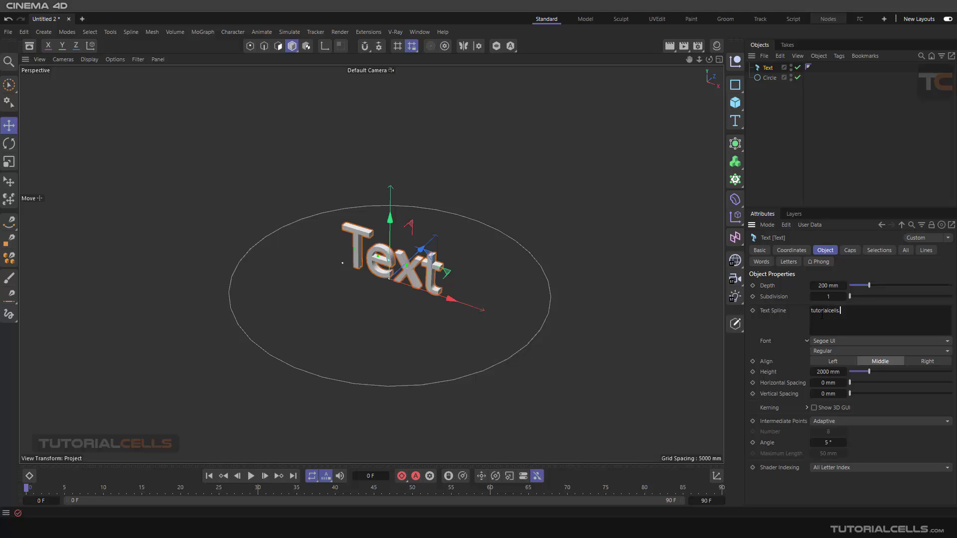
left_click(793, 329)
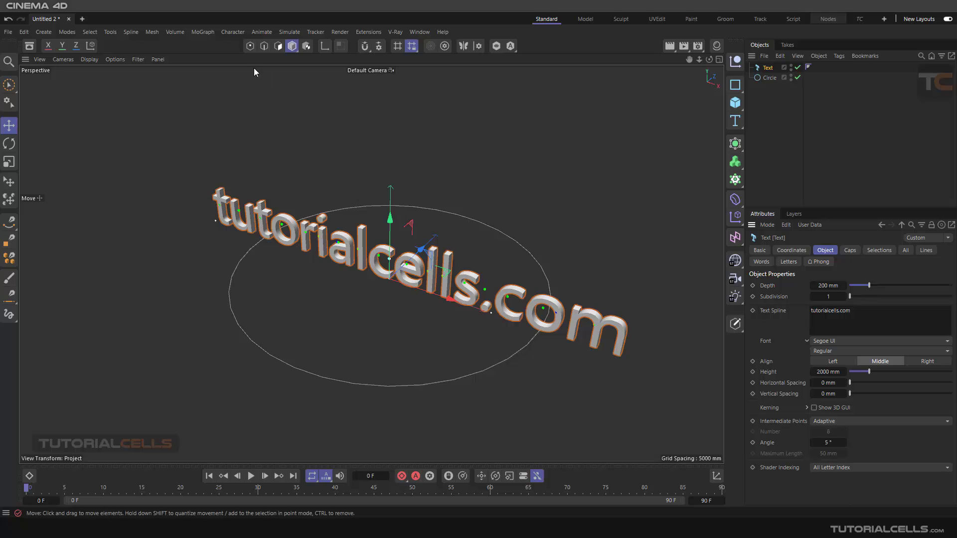
Deselect the text and add a Spline effector from the MoGraph menu
left_click(232, 32)
mouse_move(208, 51)
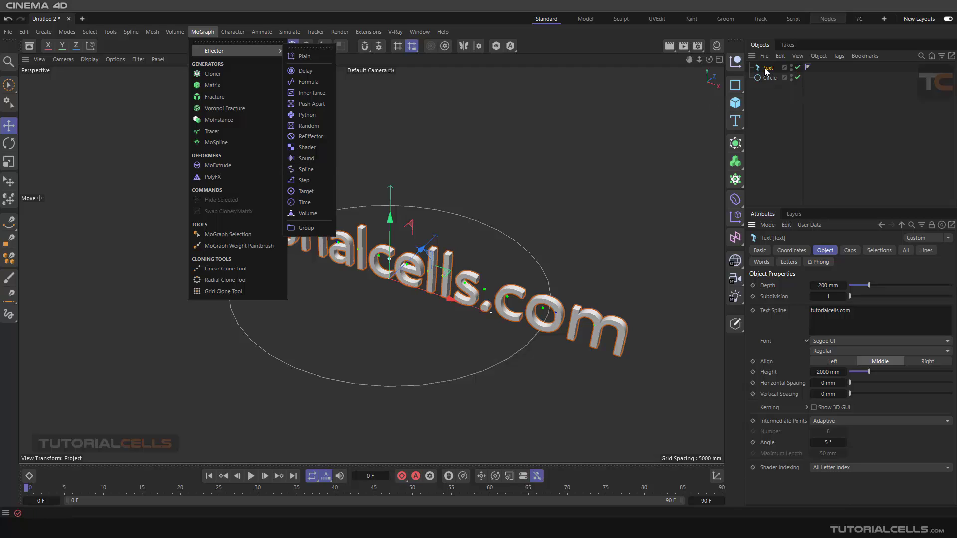
key("Escape")
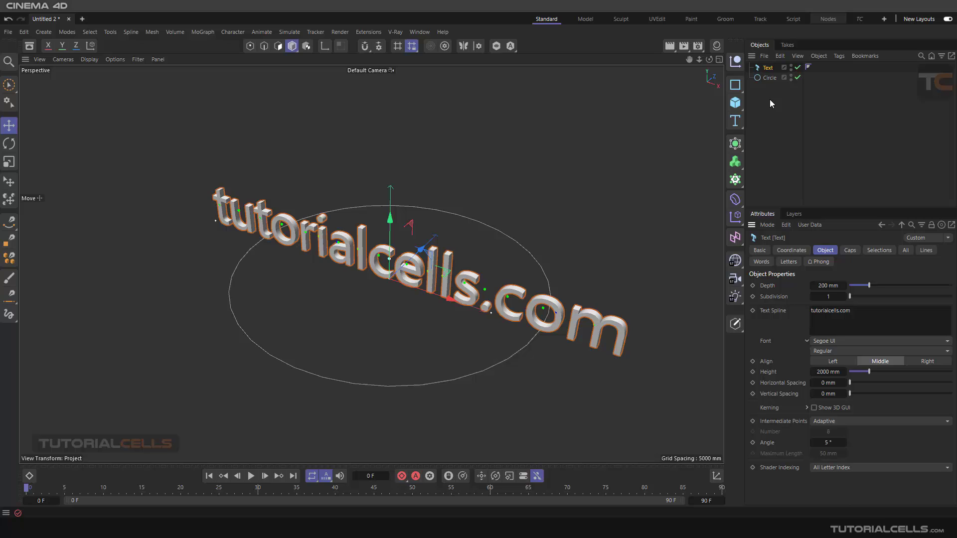
left_click(770, 99)
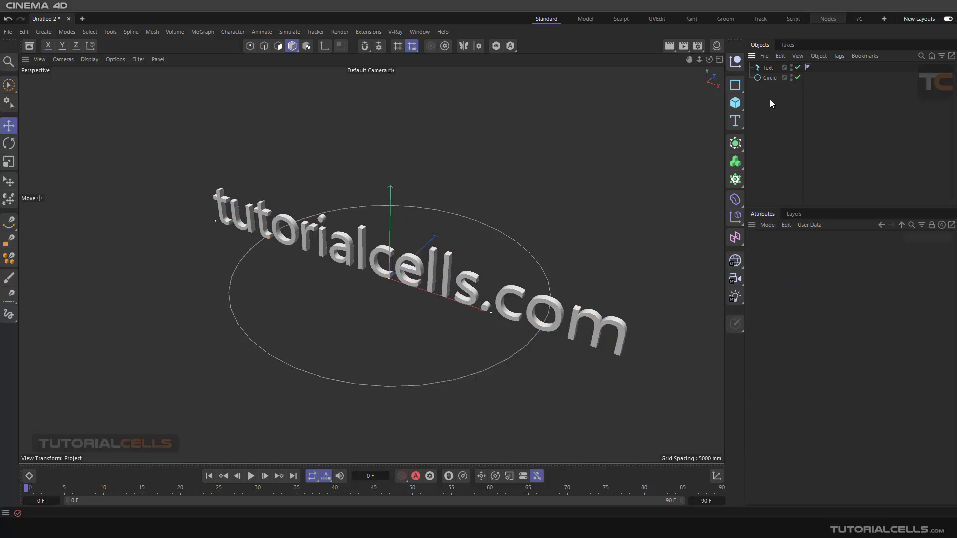
left_click(208, 32)
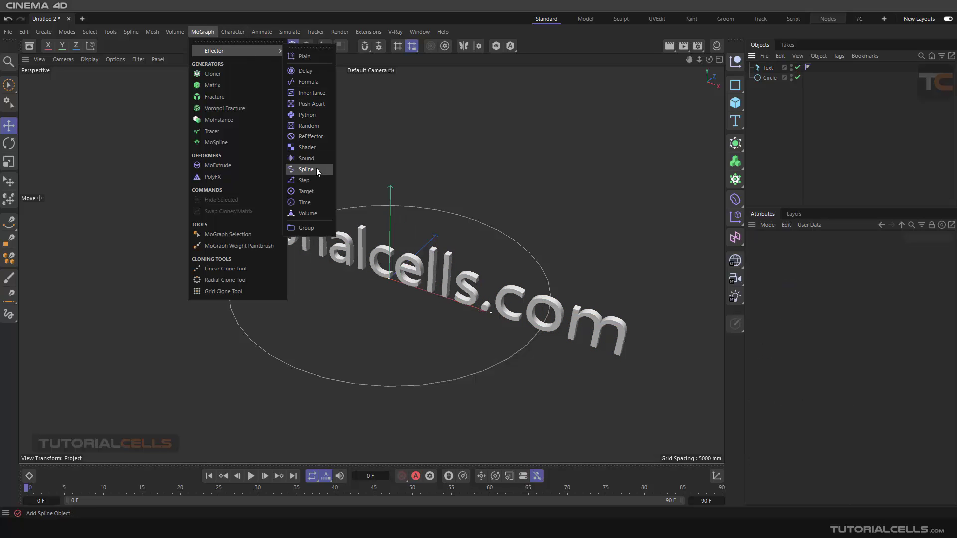
left_click(316, 168)
Reselect the Text object and bring up its Letters effects page
left_click(768, 78)
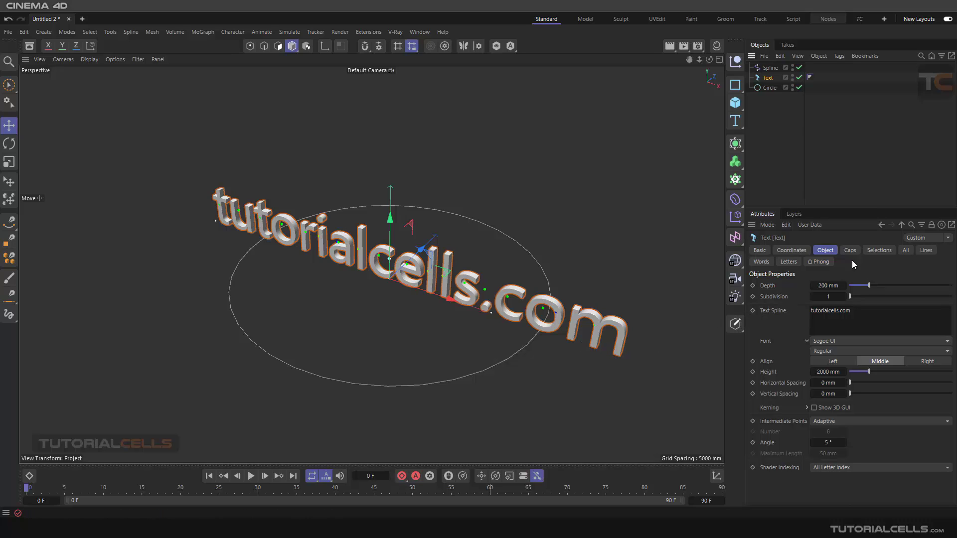
left_click(903, 251)
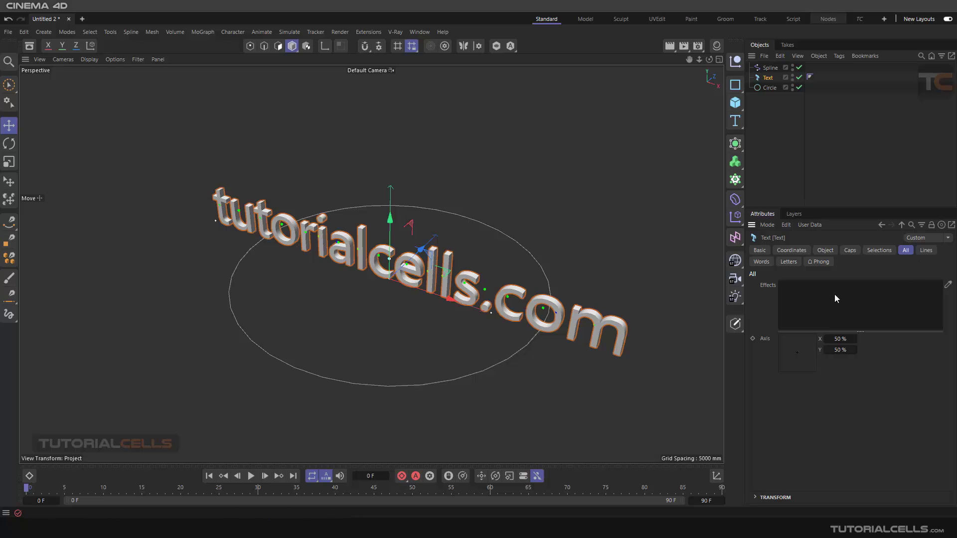
left_click(926, 252)
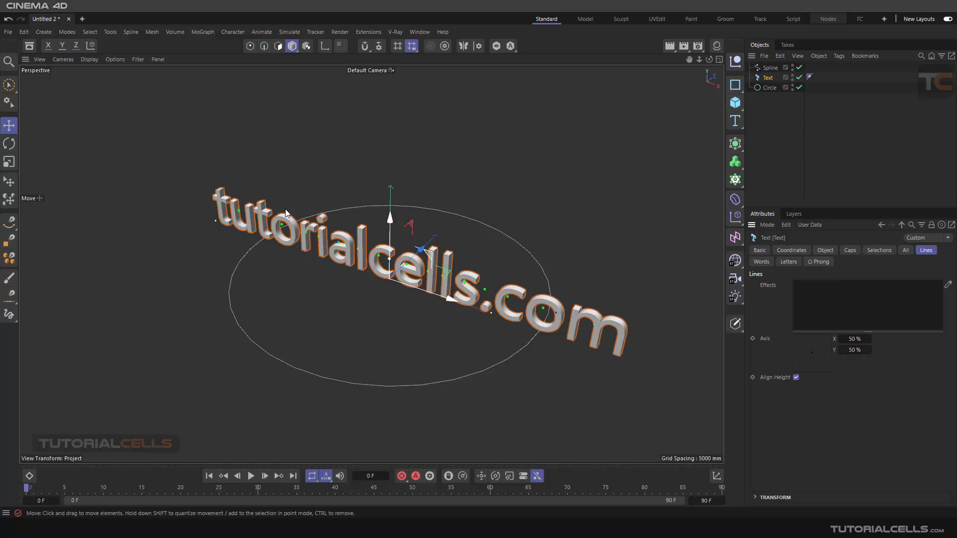
left_click(761, 262)
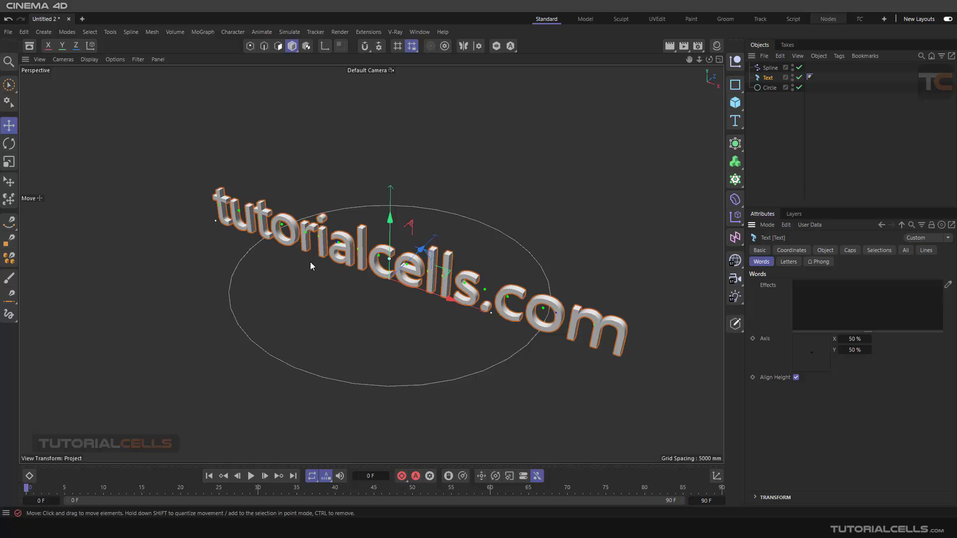
left_click(789, 262)
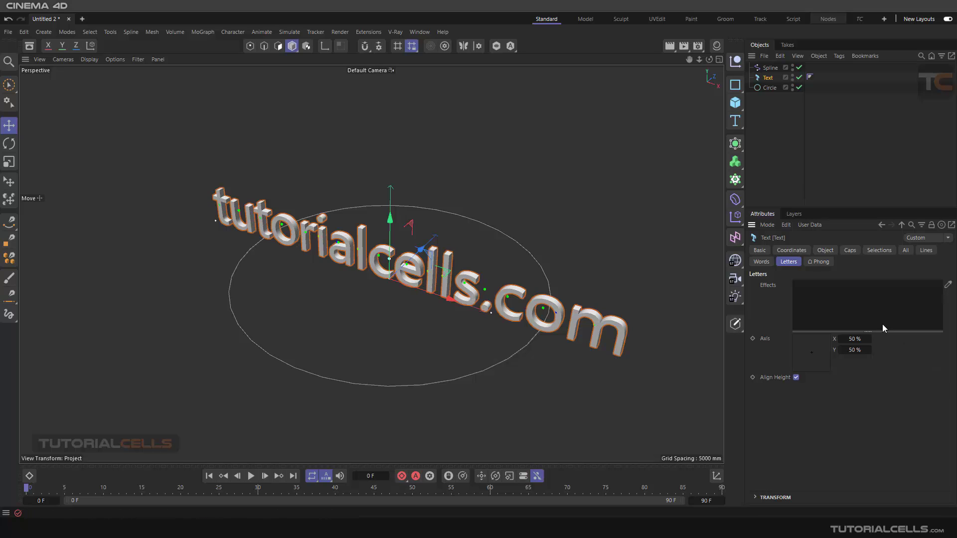
Apply the Spline effector to the letters, link it to Circle, and set Up Vector X to 1
left_click_drag(768, 68, 834, 286)
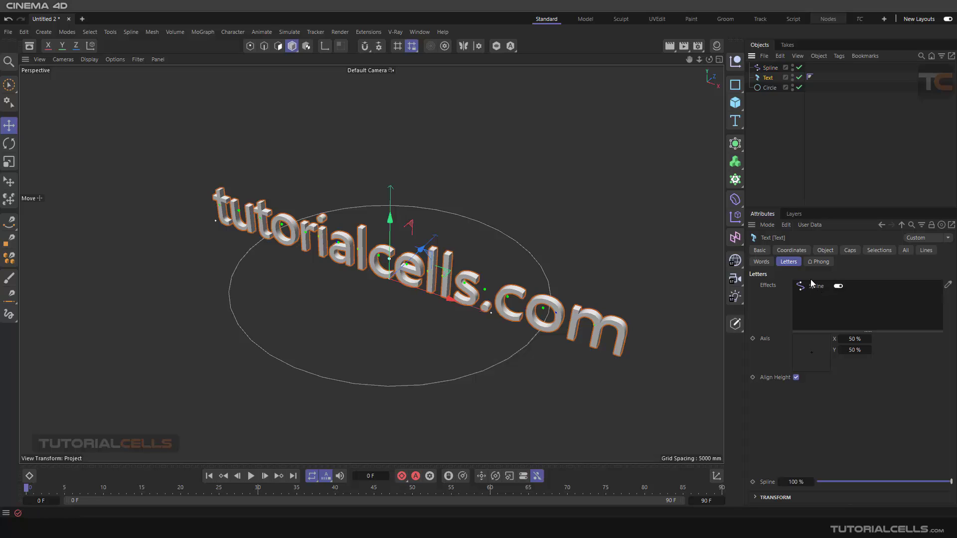
left_click(766, 69)
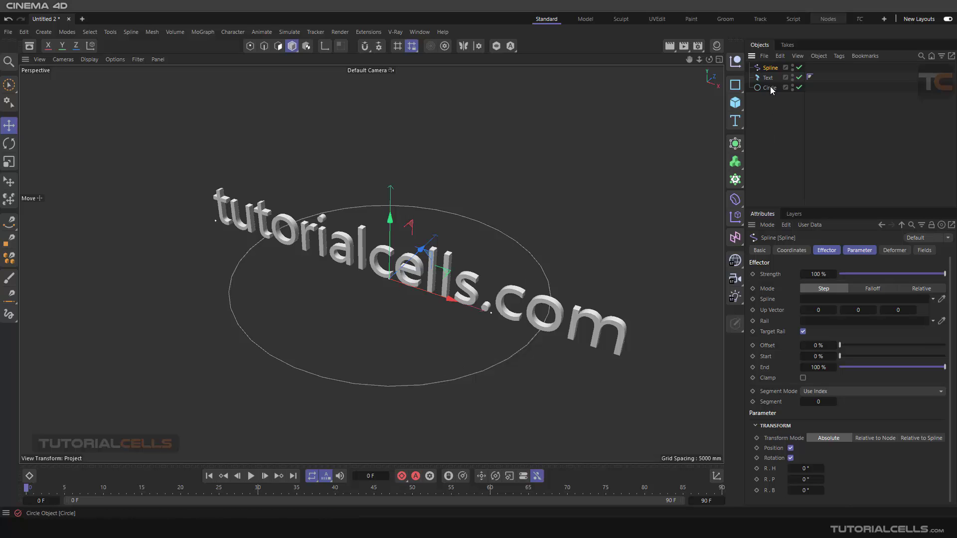
left_click_drag(770, 88, 808, 299)
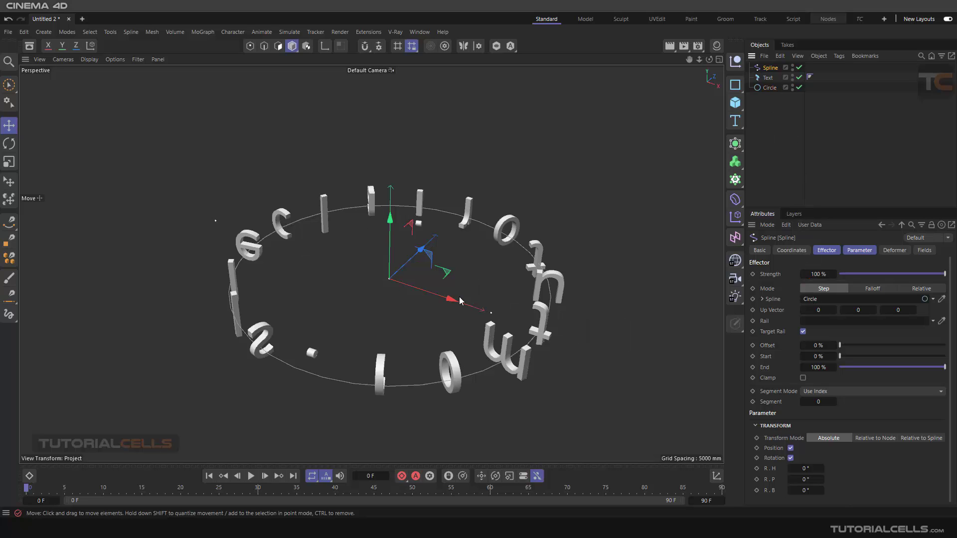
left_click_drag(376, 319, 390, 298, "alt")
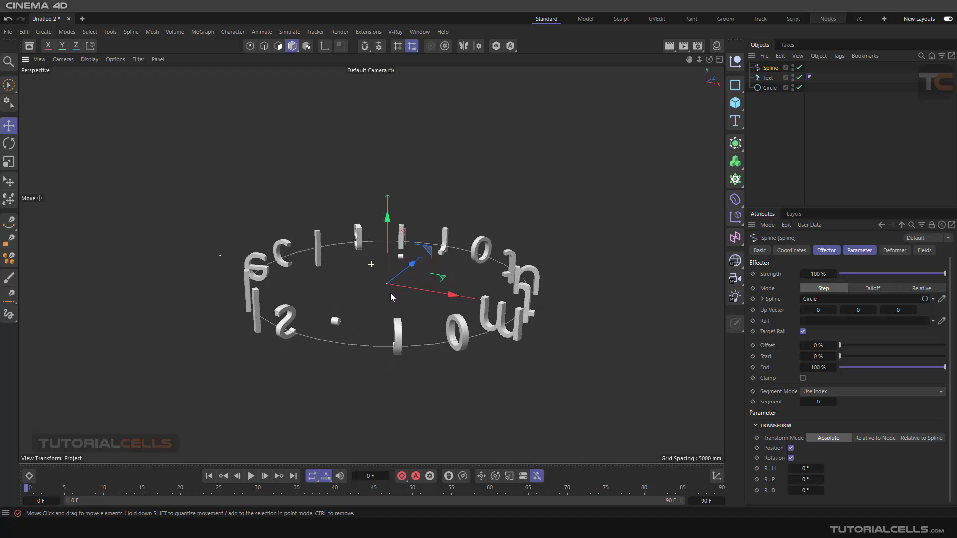
left_click(835, 310)
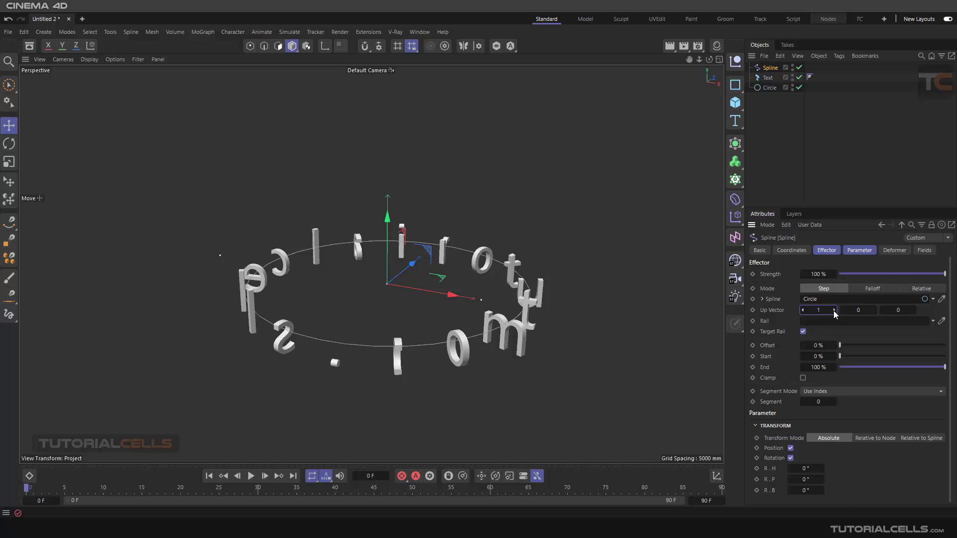
left_click_drag(441, 316, 427, 339, "alt")
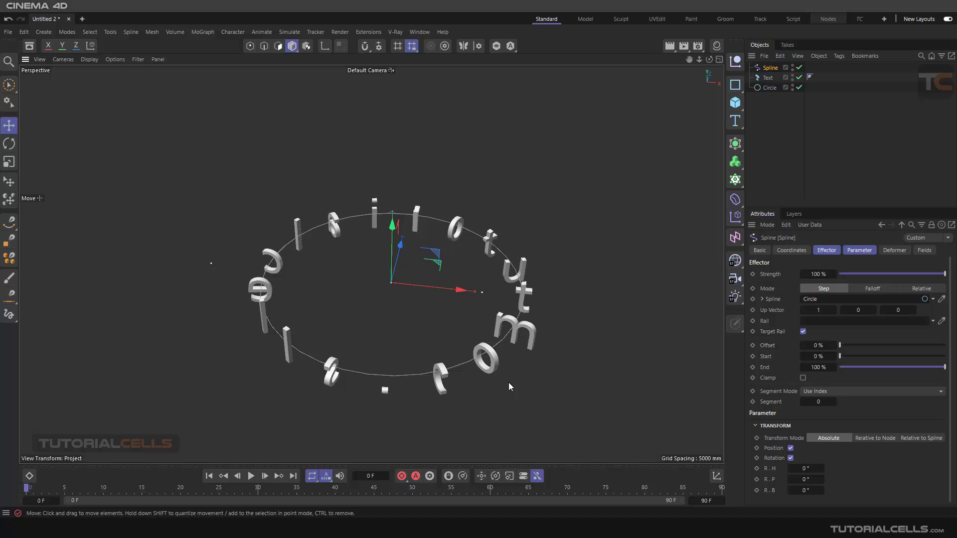
Try Spline effector heading values near 90°, reset R.H to 0°, and reselect the Text object
left_click(859, 251)
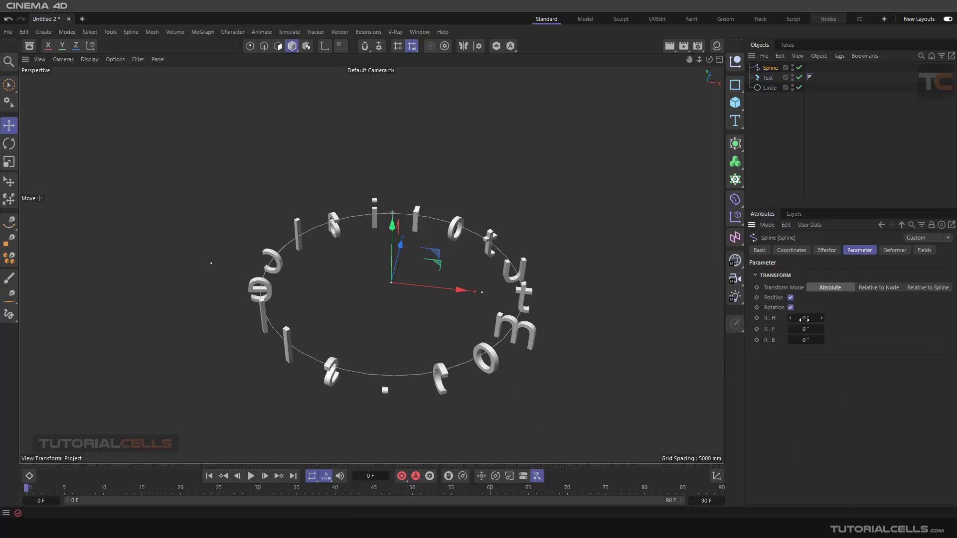
left_click_drag(804, 319, 831, 319)
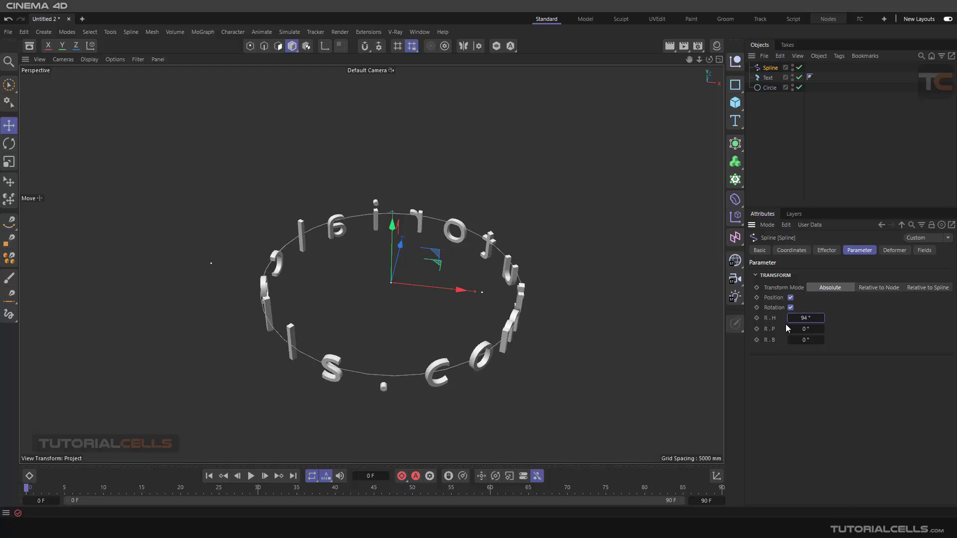
left_click_drag(493, 305, 476, 282, "alt")
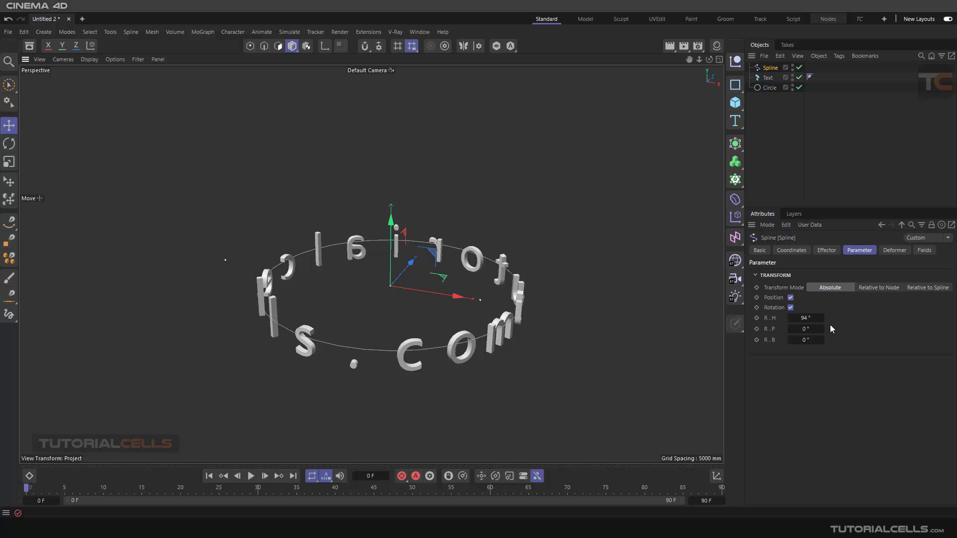
left_click(803, 318)
left_click_drag(310, 253, 364, 260, "alt")
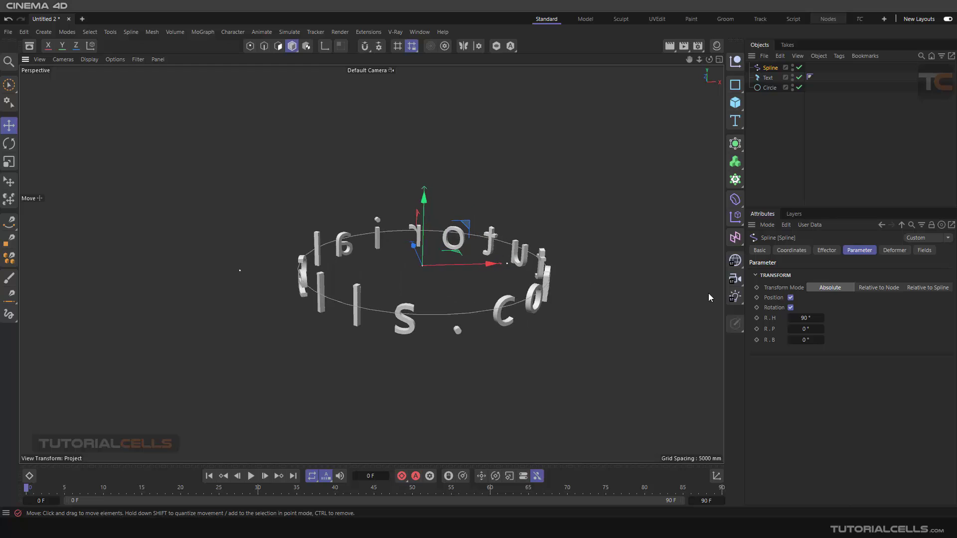
right_click(822, 318)
left_click_drag(574, 266, 504, 229, "alt")
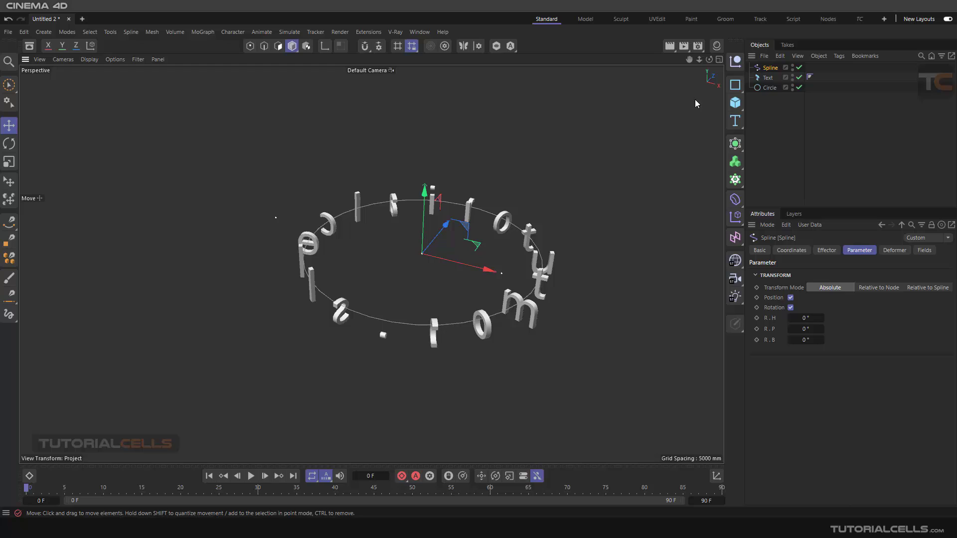
left_click(767, 78)
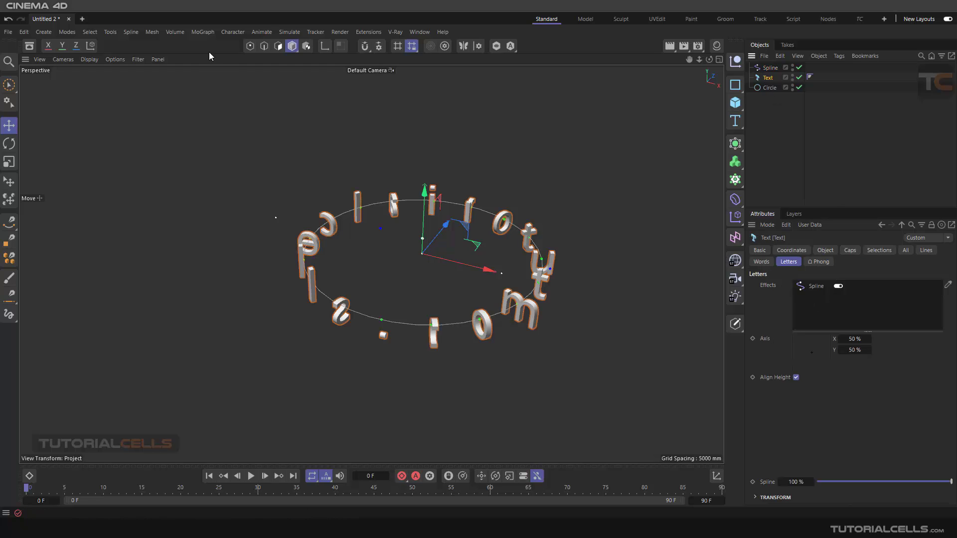
Add a Plain effector to the Text's Letters effects and uncheck its Position parameter
left_click(202, 32)
mouse_move(213, 54)
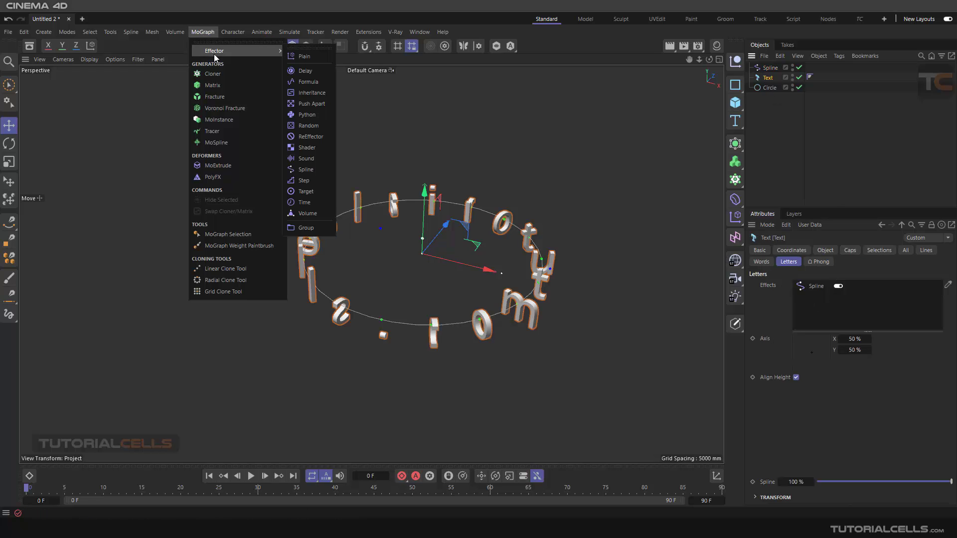
left_click(302, 57)
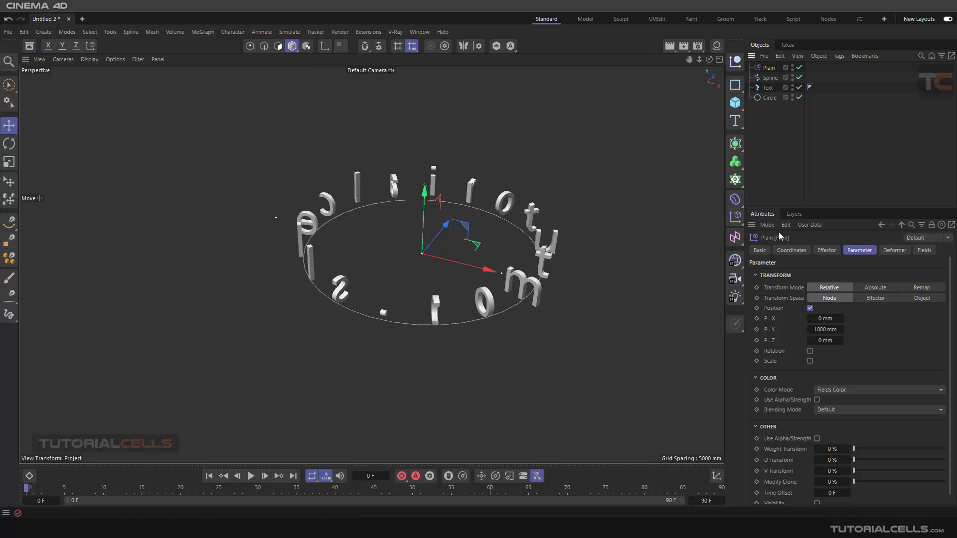
left_click_drag(533, 251, 416, 271, "alt")
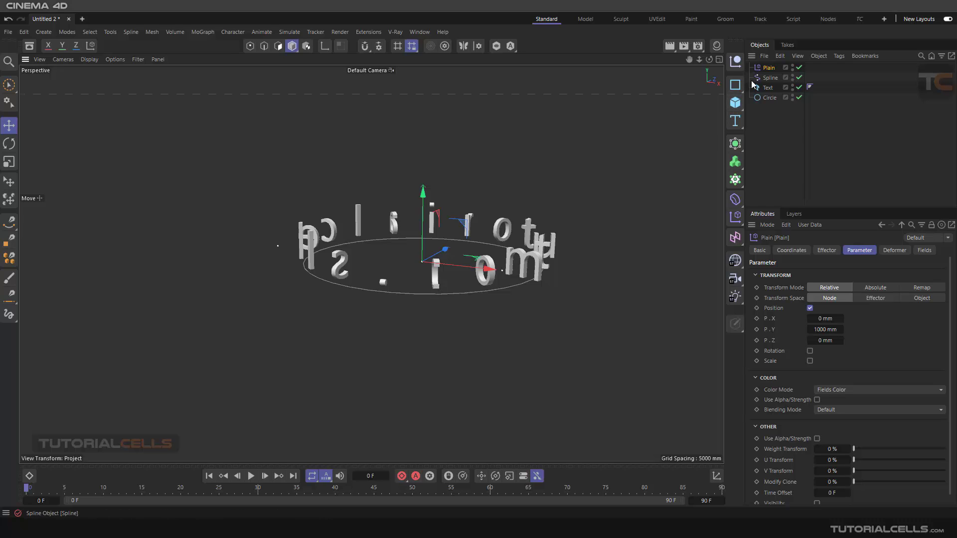
left_click(768, 87)
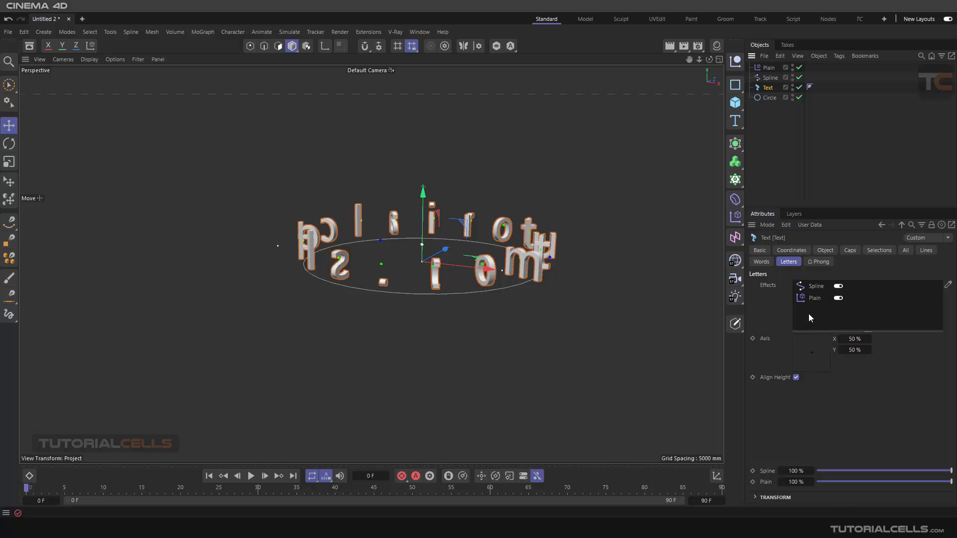
left_click(771, 68)
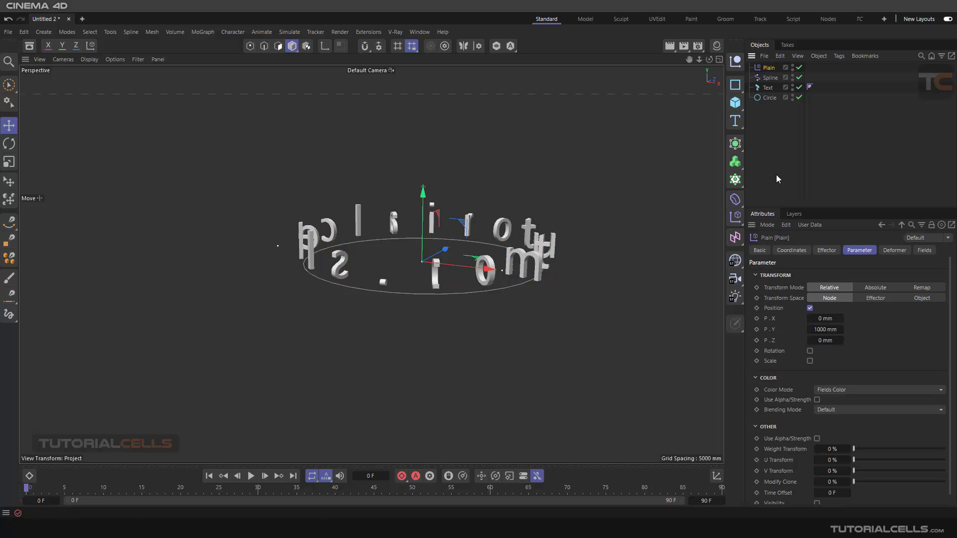
left_click(810, 309)
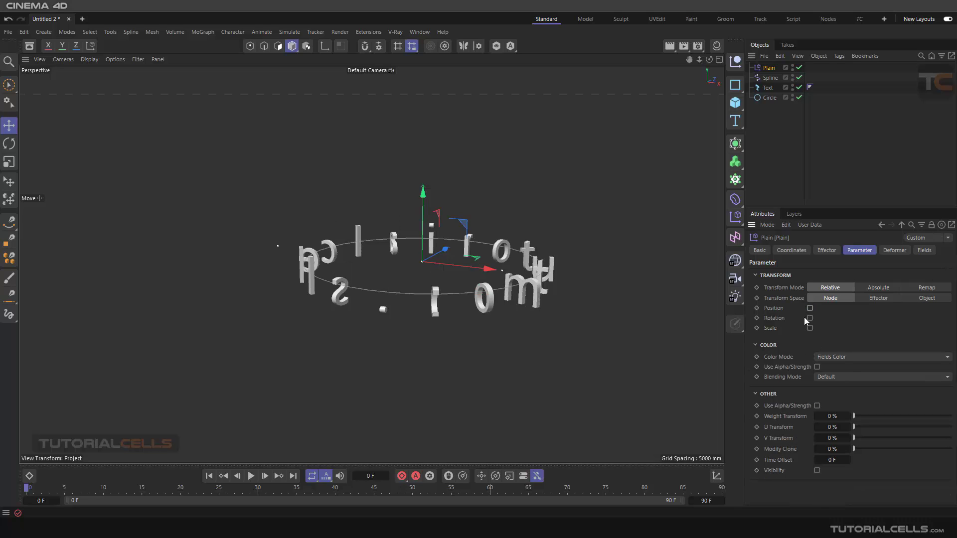
Enable Rotation on the Plain effector and set its R.H to 90°
left_click(810, 319)
left_click_drag(821, 328, 821, 329)
double_click(823, 330)
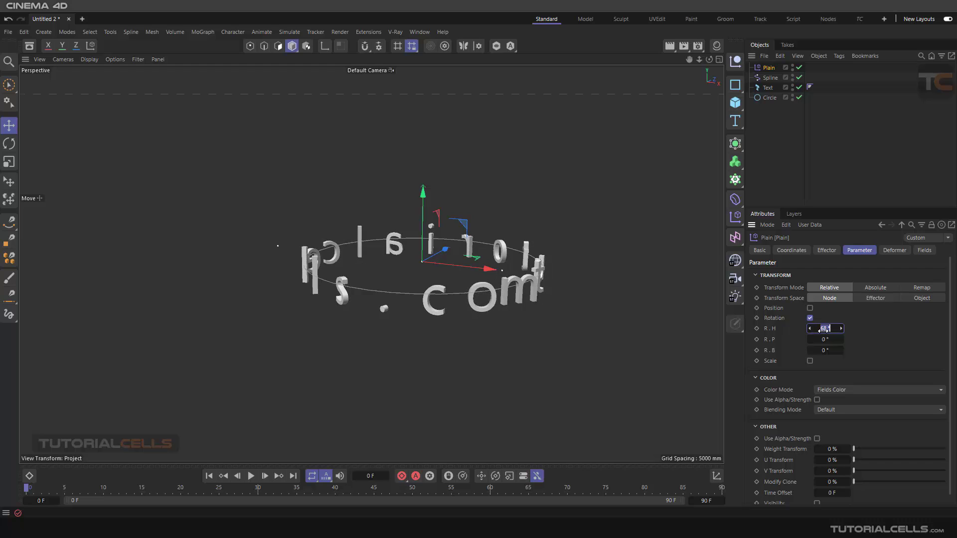
type("90")
key("Return")
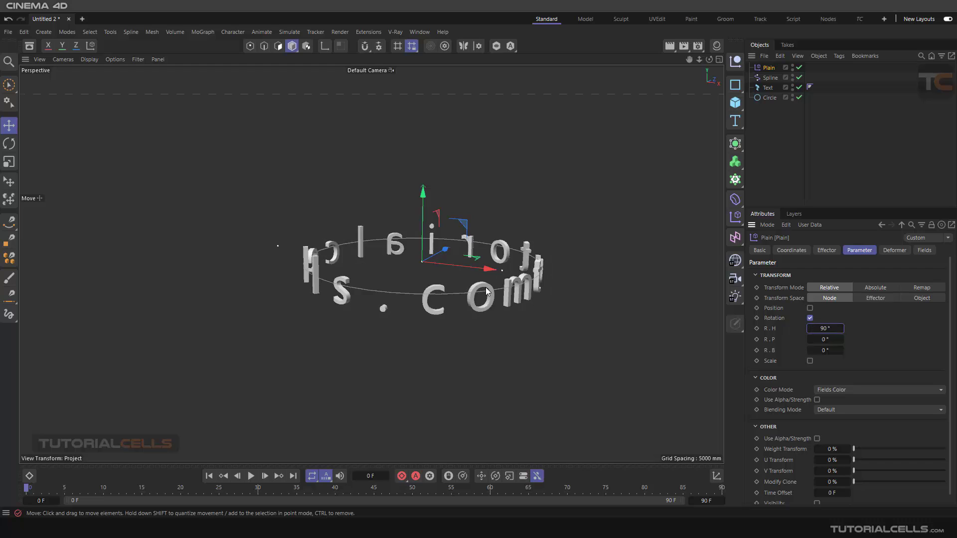
left_click_drag(543, 323, 452, 252, "alt")
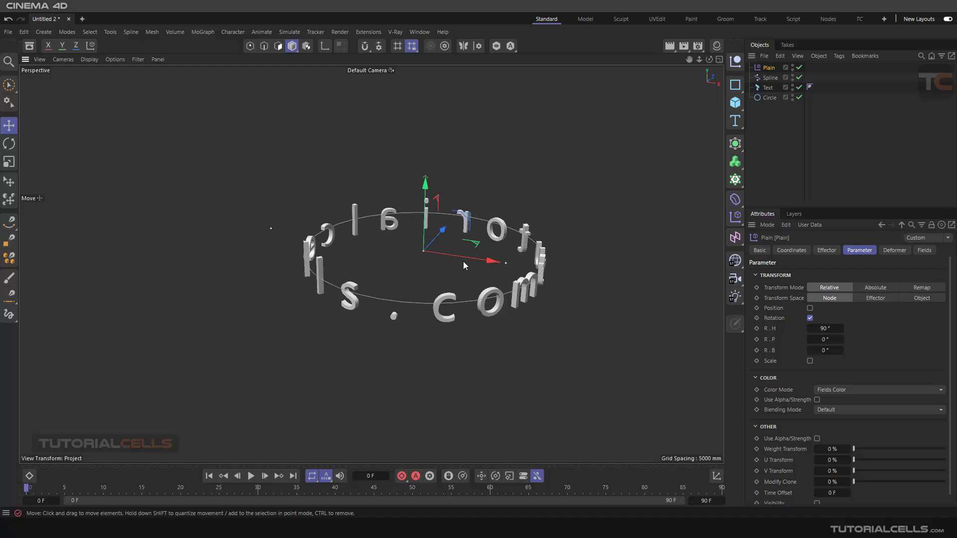
Add a Linear Field to the Plain effector's Fields list
left_click(924, 251)
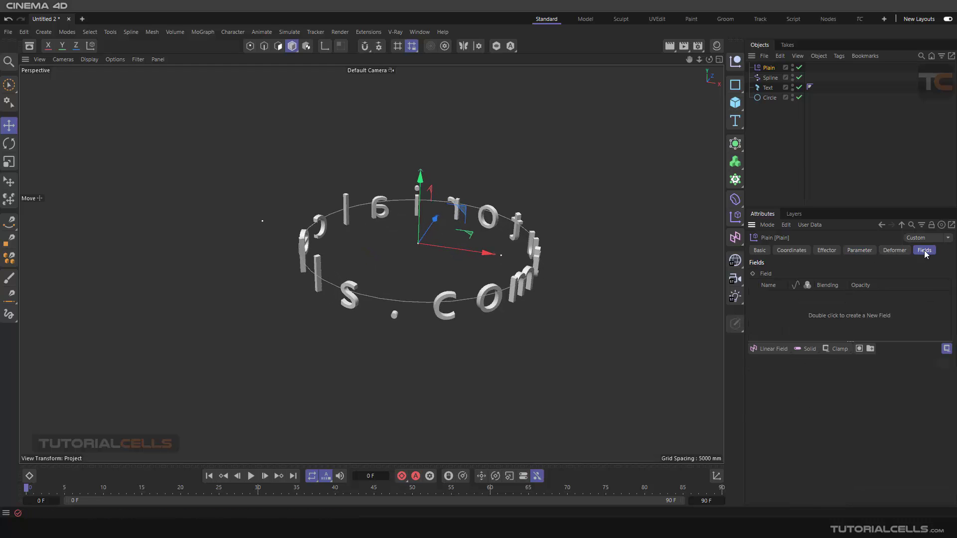
left_click(765, 348)
left_click_drag(450, 255, 250, 262, "alt")
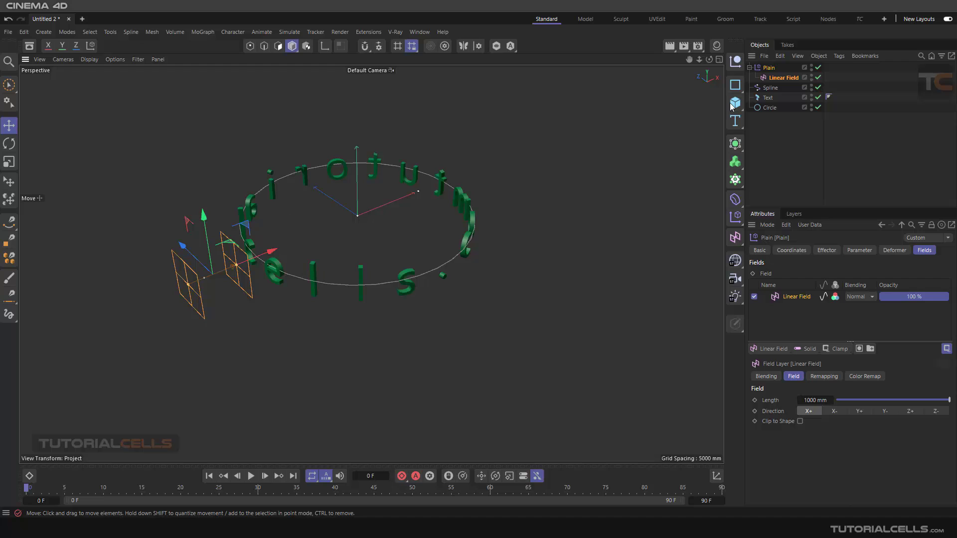
Reduce the Circle spline's radius to 3210 mm
left_click(768, 107)
left_click_drag(612, 168, 274, 168, "alt")
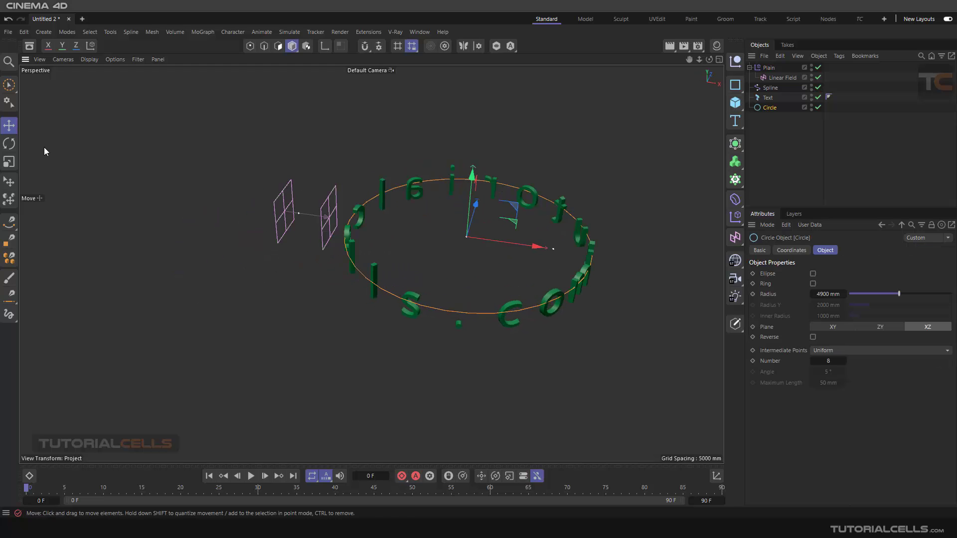
left_click_drag(877, 292, 882, 292)
left_click_drag(531, 267, 283, 198, "alt")
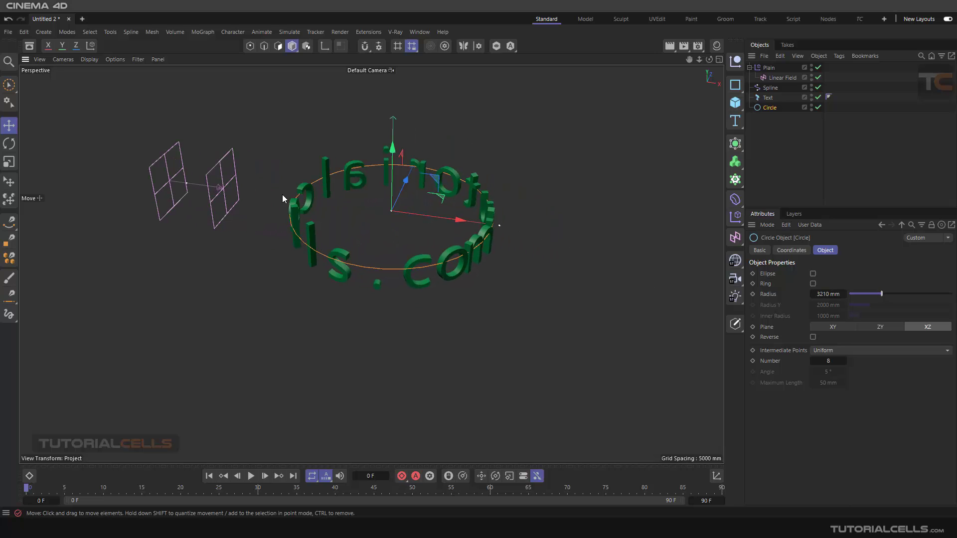
Select the Plain effector, collapse its children, and bring up the Tags menu
left_click(761, 69)
left_click(751, 68)
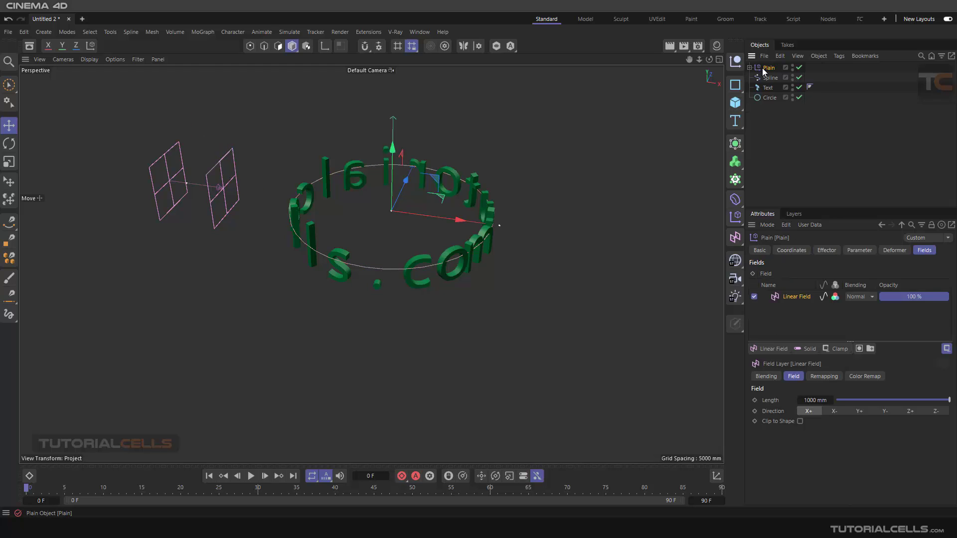
left_click(839, 56)
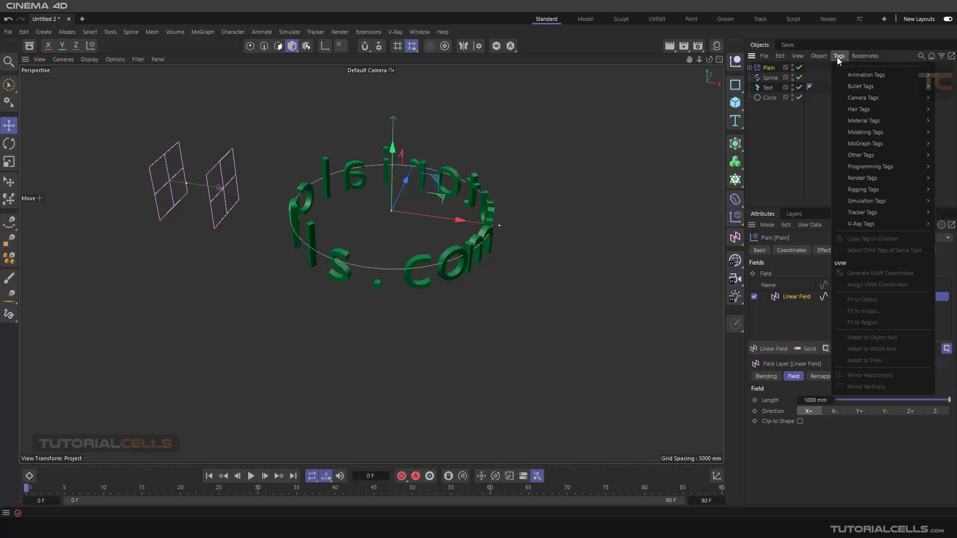
Add an Align to Spline tag to Plain with Circle as its spline path, position 0%
mouse_move(851, 72)
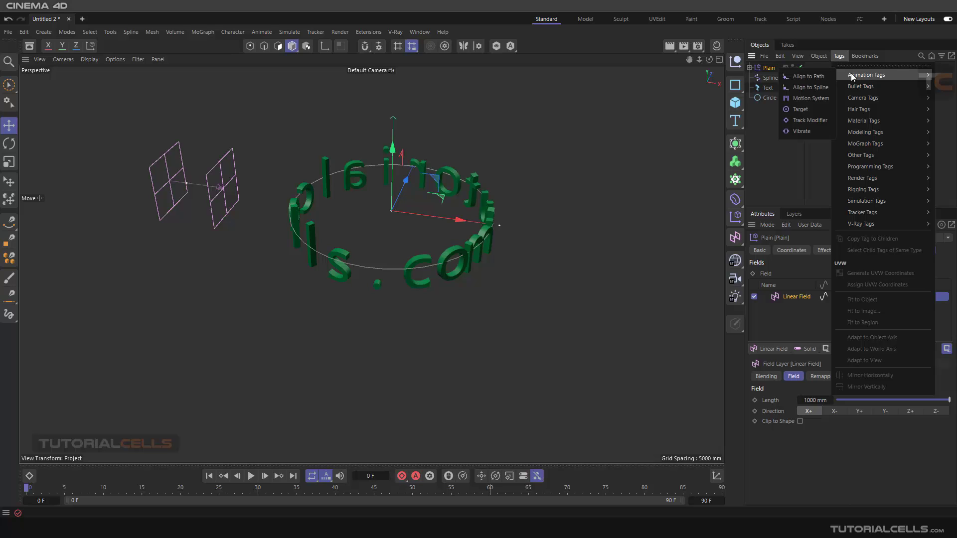
left_click(797, 88)
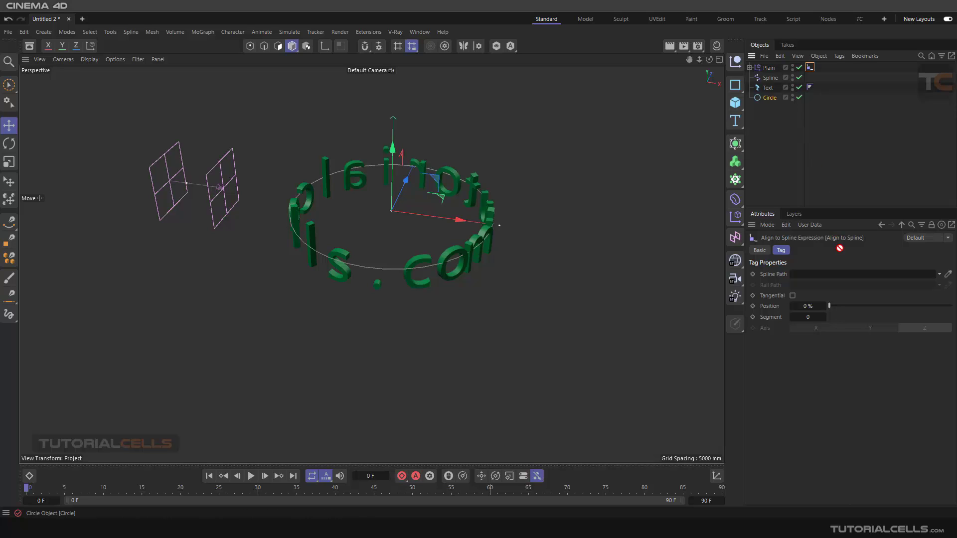
left_click_drag(840, 248, 835, 275)
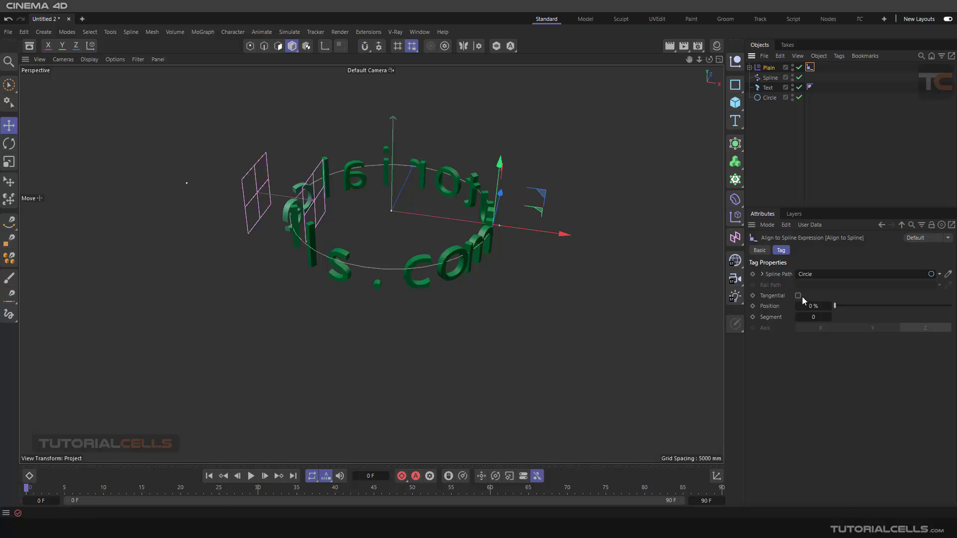
mouse_move(832, 307)
left_mouse_down()
mouse_move(939, 306)
mouse_move(892, 306)
mouse_move(862, 283)
mouse_move(830, 290)
left_mouse_up()
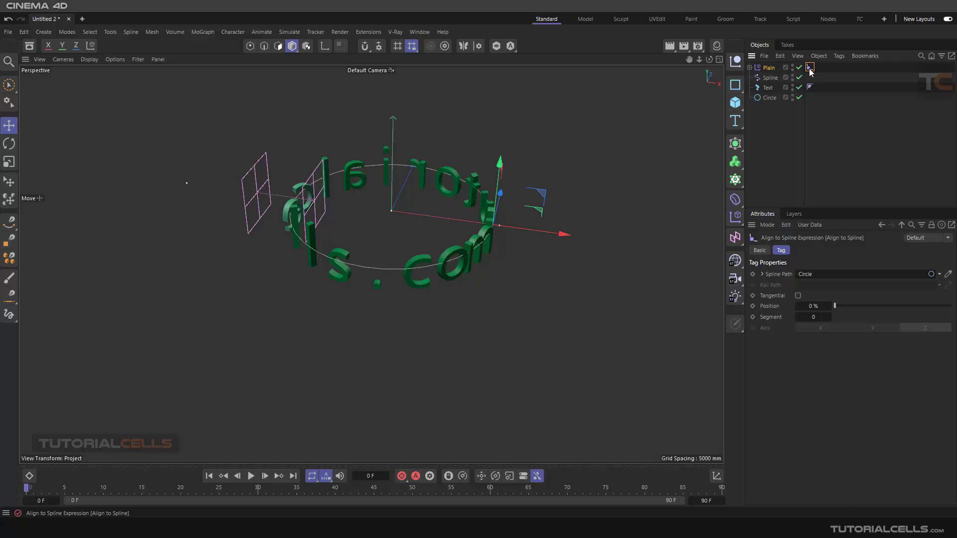
Delete Plain's Align to Spline tag and add a new one to its Linear Field
key("Delete")
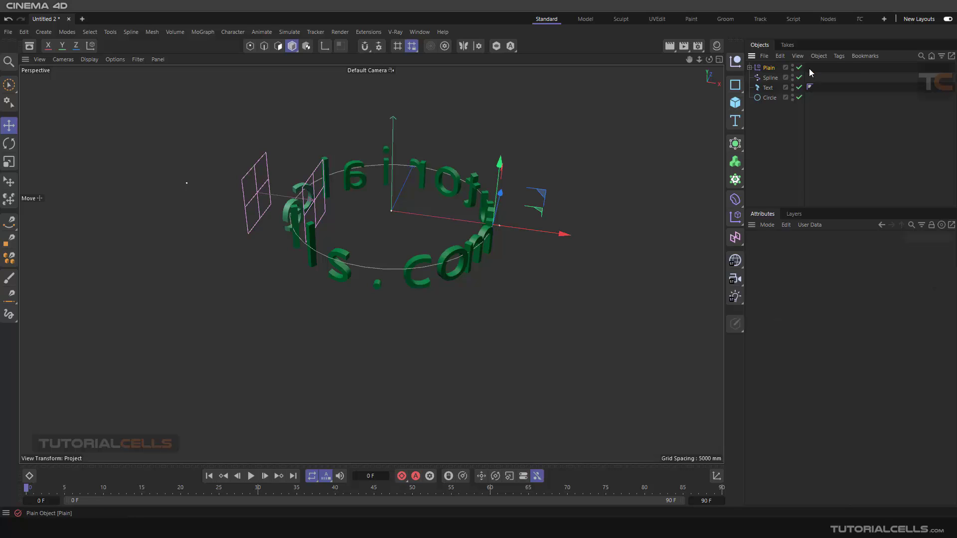
left_click(749, 68)
left_click(775, 79)
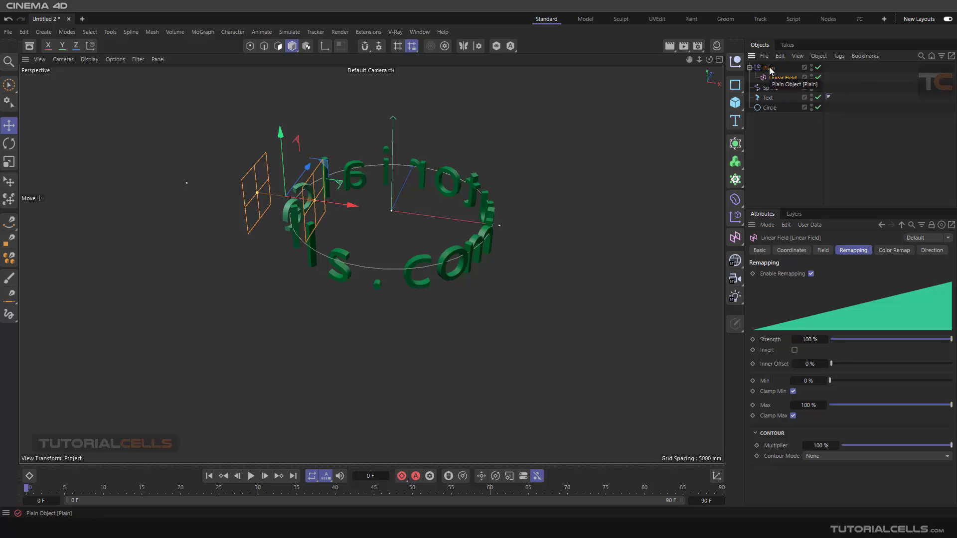
left_click(770, 68)
left_click(776, 80)
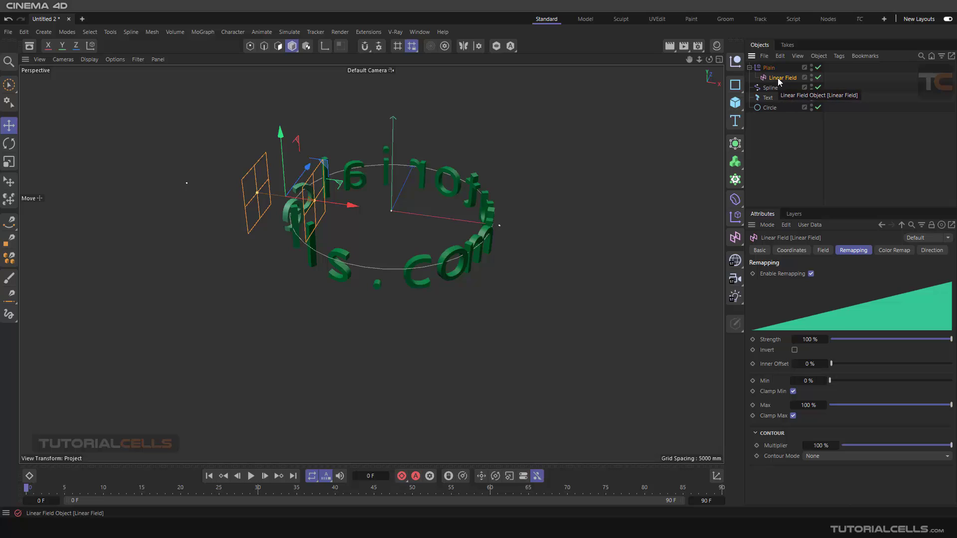
left_click(838, 56)
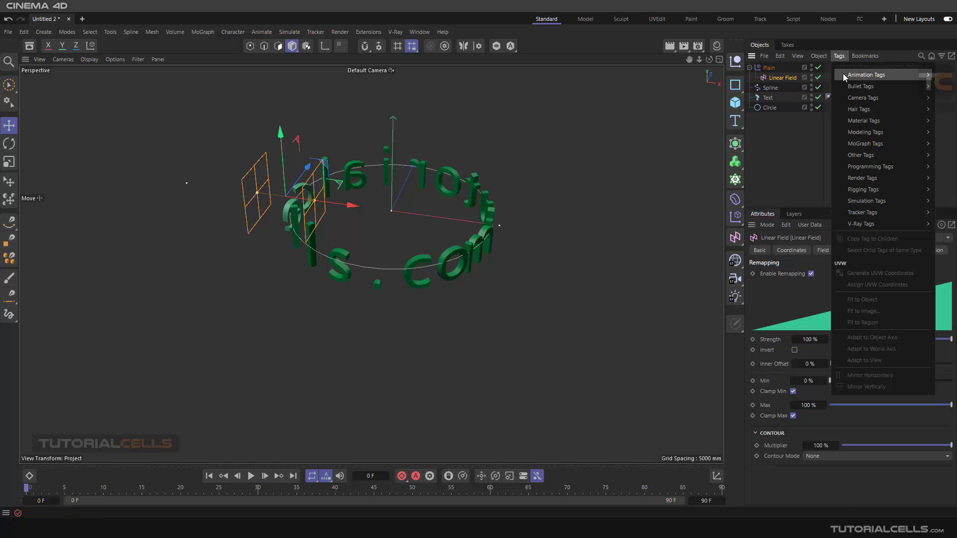
mouse_move(850, 76)
left_click(813, 88)
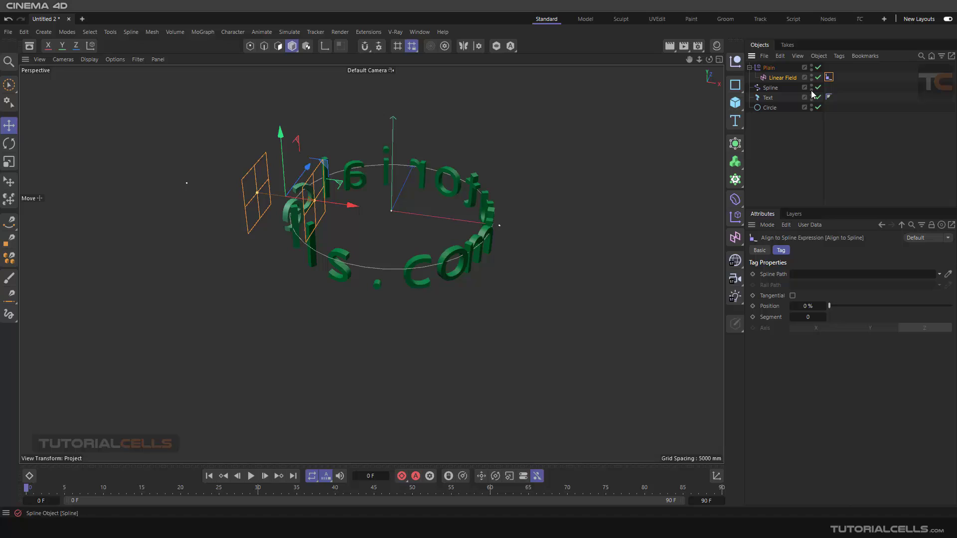
Give the Linear Field's tag Circle as spline path, enable Tangential, and set Position to 67%
left_click_drag(770, 108, 830, 291)
left_click_drag(473, 211, 475, 250, "alt")
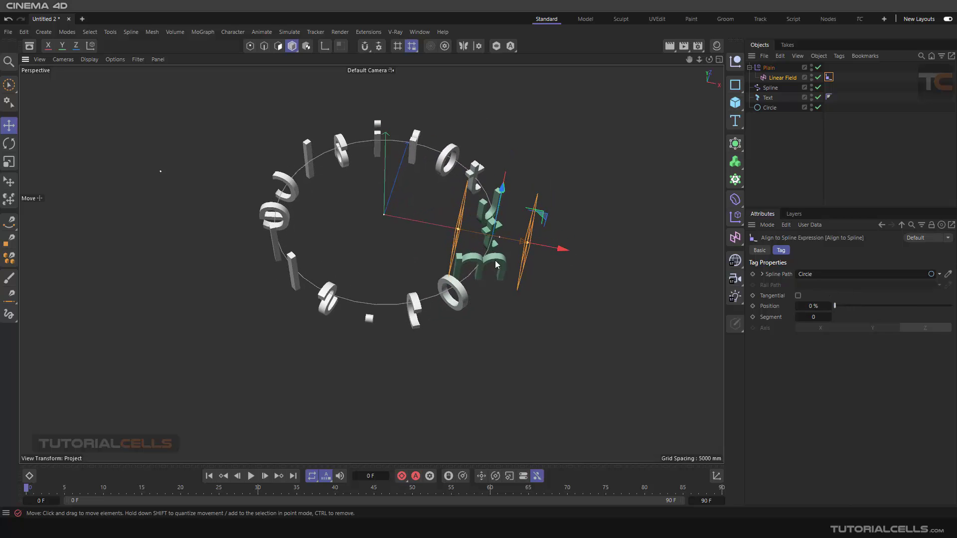
left_click_drag(383, 170, 387, 180, "alt")
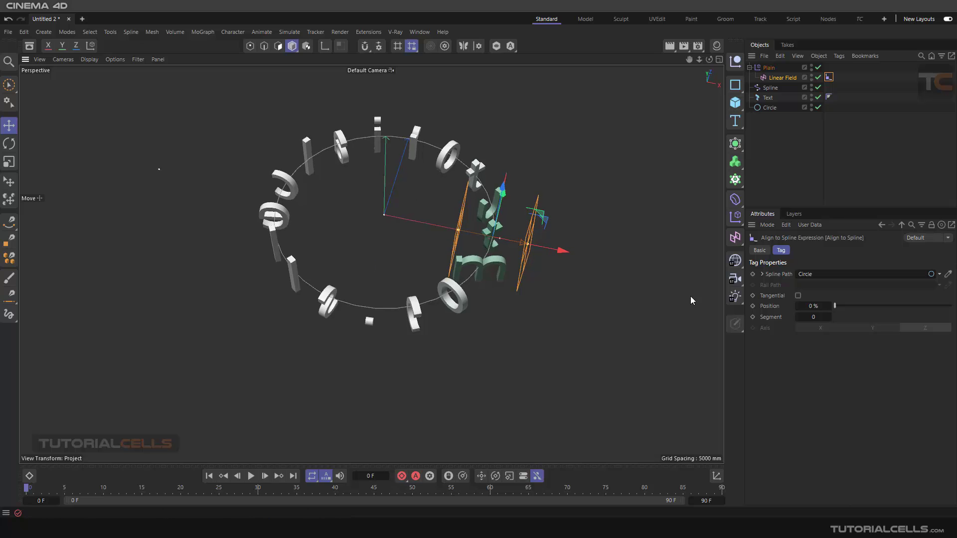
left_click(797, 296)
left_click_drag(835, 306, 914, 283)
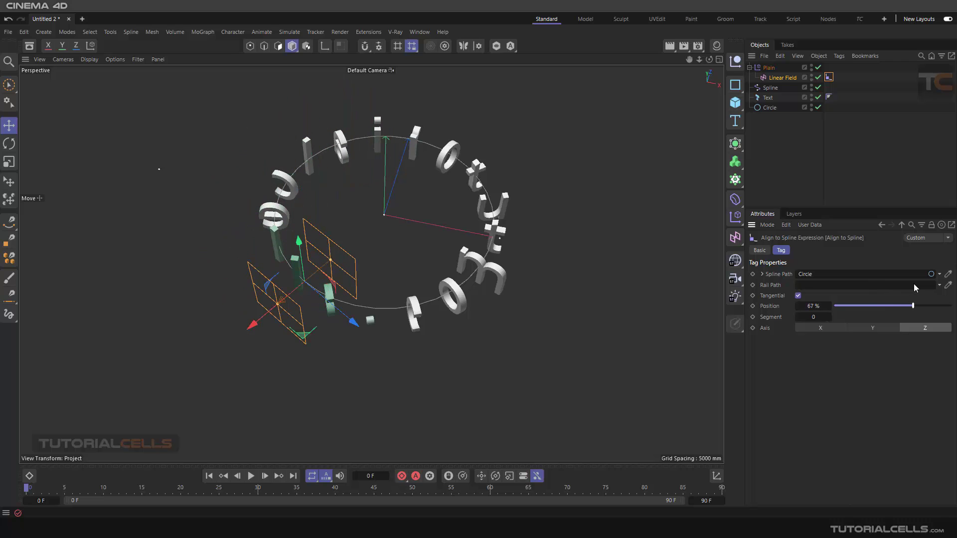
Set the Align to Spline tag's Axis to X
left_click(868, 328)
left_click(836, 328)
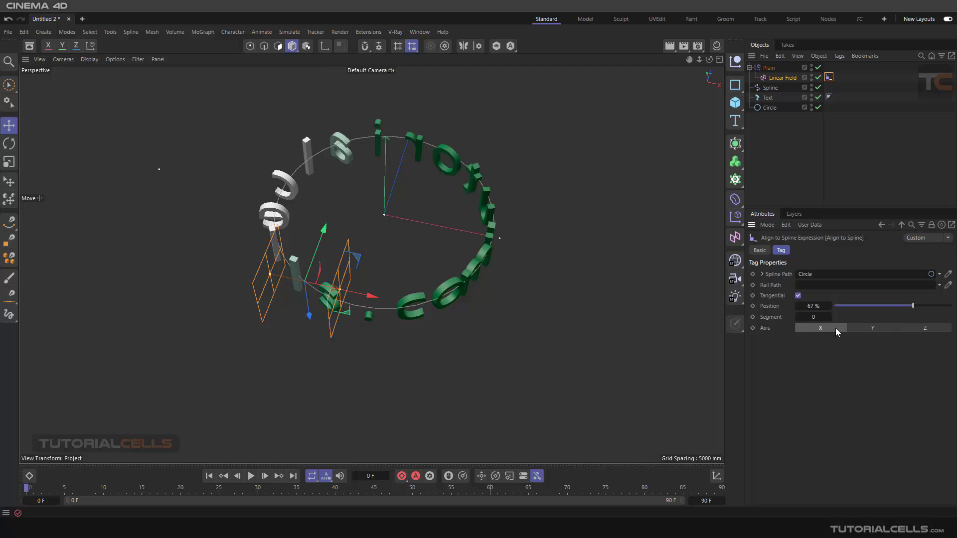
left_click_drag(384, 314, 386, 277, "alt")
Slide the Linear Field's Position around the circle up to 100%
mouse_move(912, 305)
left_mouse_down()
mouse_move(792, 306)
mouse_move(872, 295)
mouse_move(890, 306)
mouse_move(937, 305)
mouse_move(910, 305)
left_mouse_up()
left_click_drag(527, 286, 479, 276, "alt")
left_click_drag(909, 306, 952, 307)
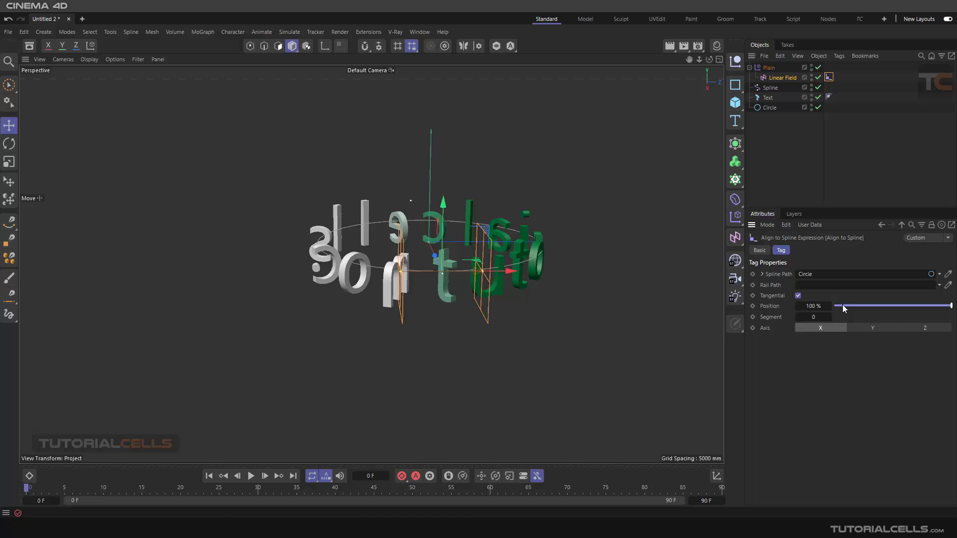
left_click_drag(528, 249, 259, 375, "alt")
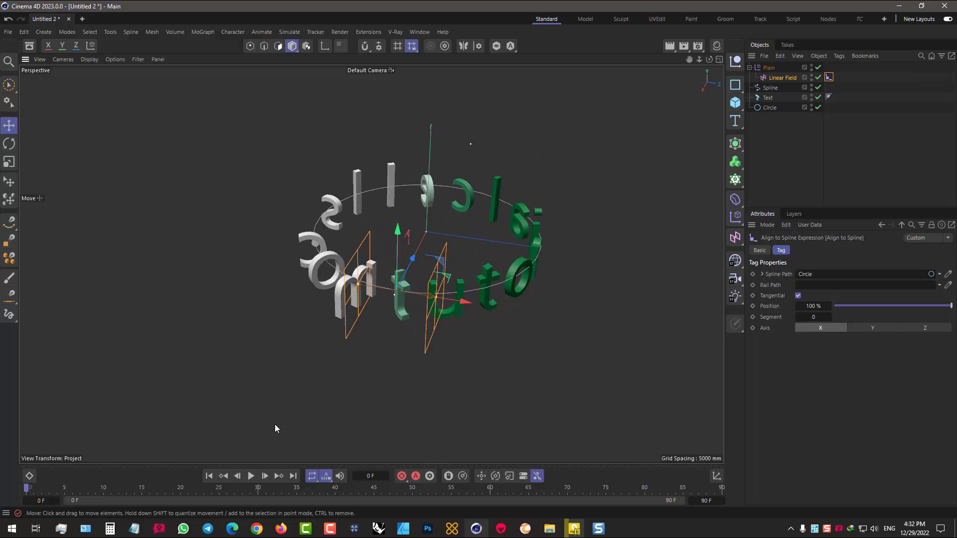